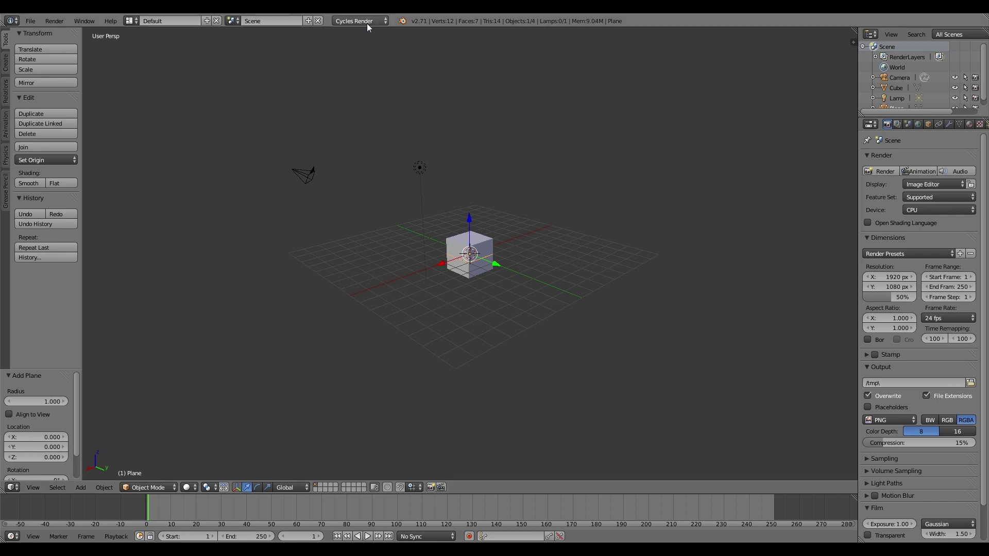
click(367, 23)
click(415, 29)
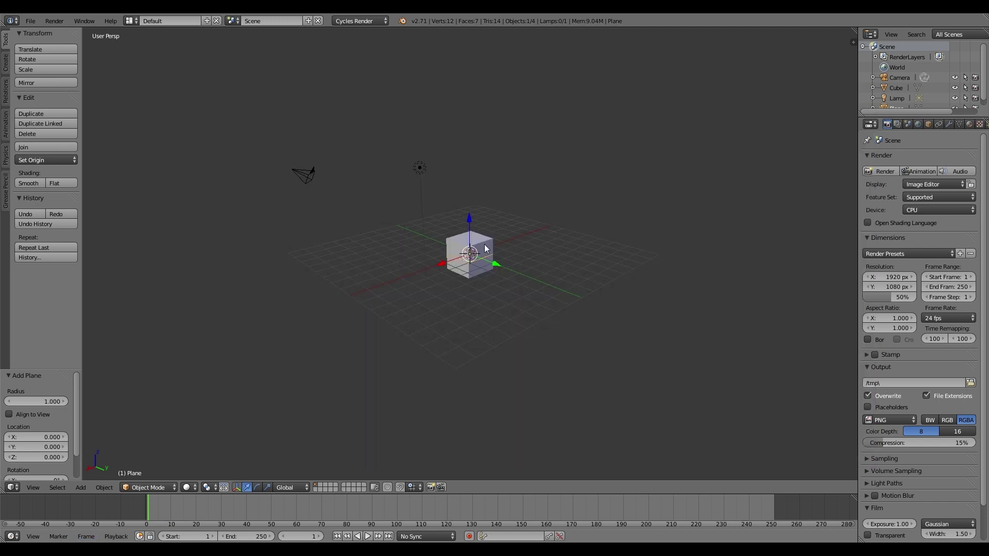
- Move the cube up about 1.26 units along the Z axis
right_click(471, 220)
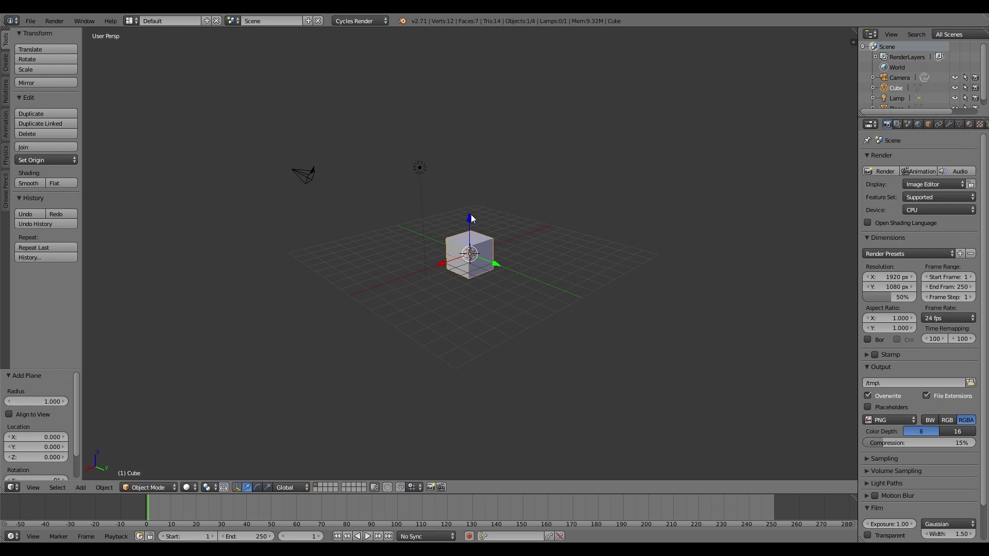
drag(471, 220, 473, 203)
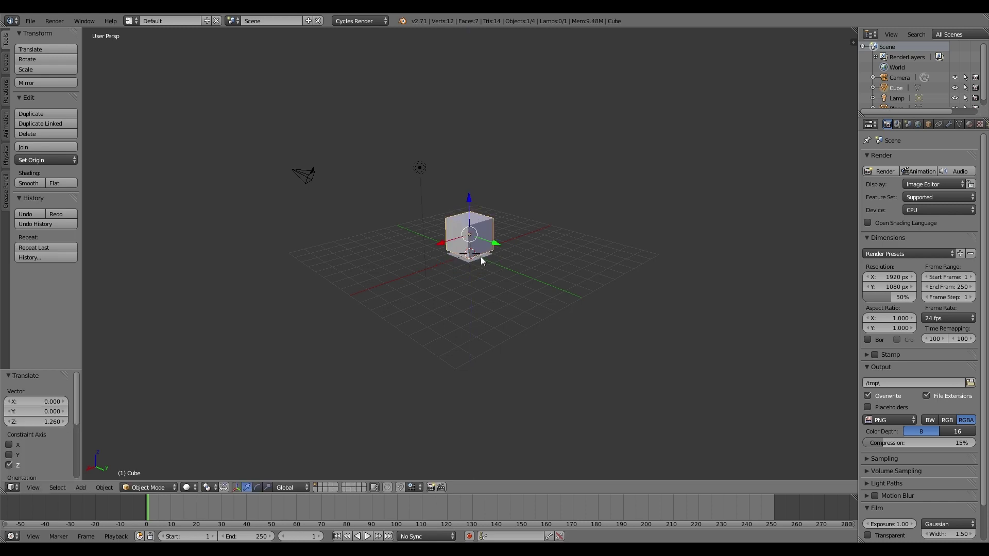
- Scale the plane up to about 4.97 times its size and raise it about 0.213 along Z towards the cube's base
key(s)
click(514, 267)
scroll(530, 274, up, 3)
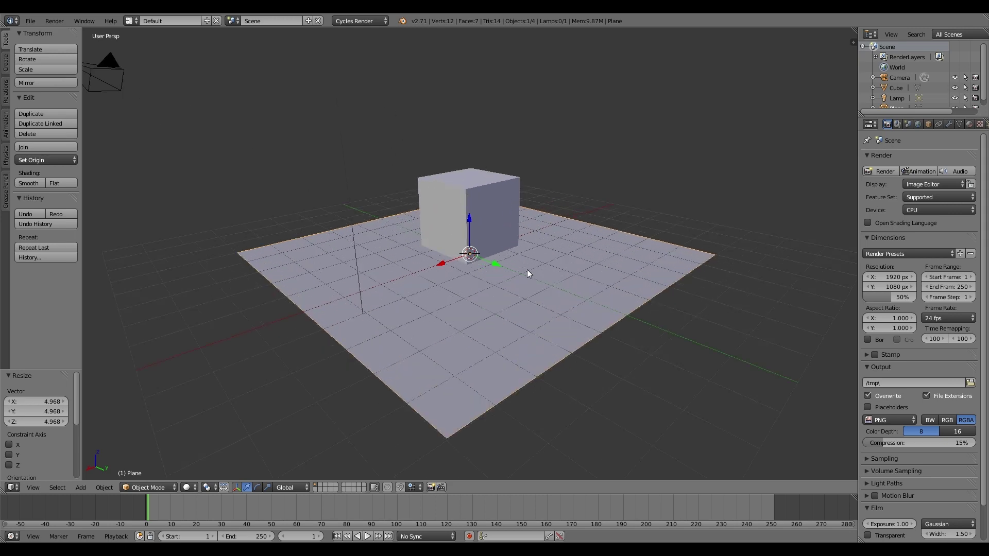
middle_drag(527, 270, 587, 250)
drag(468, 221, 471, 207)
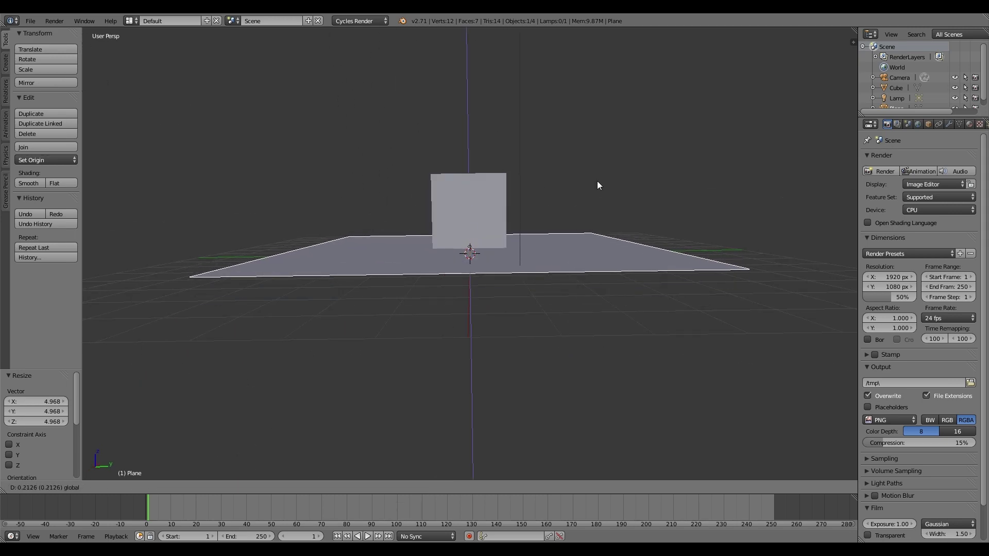
- Change the scene's lamp to the Sun type
middle_drag(598, 181, 526, 53)
scroll(523, 53, up, 2)
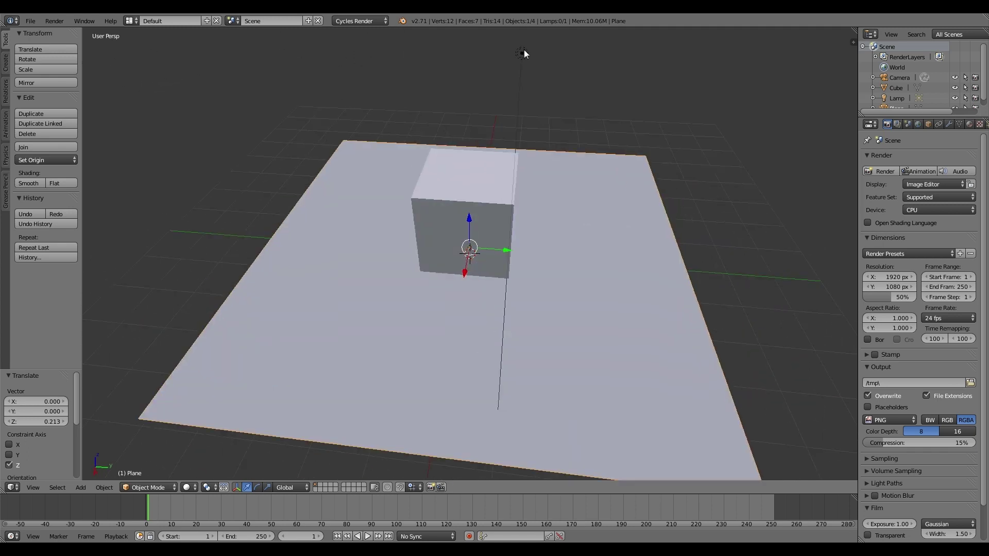
right_click(524, 50)
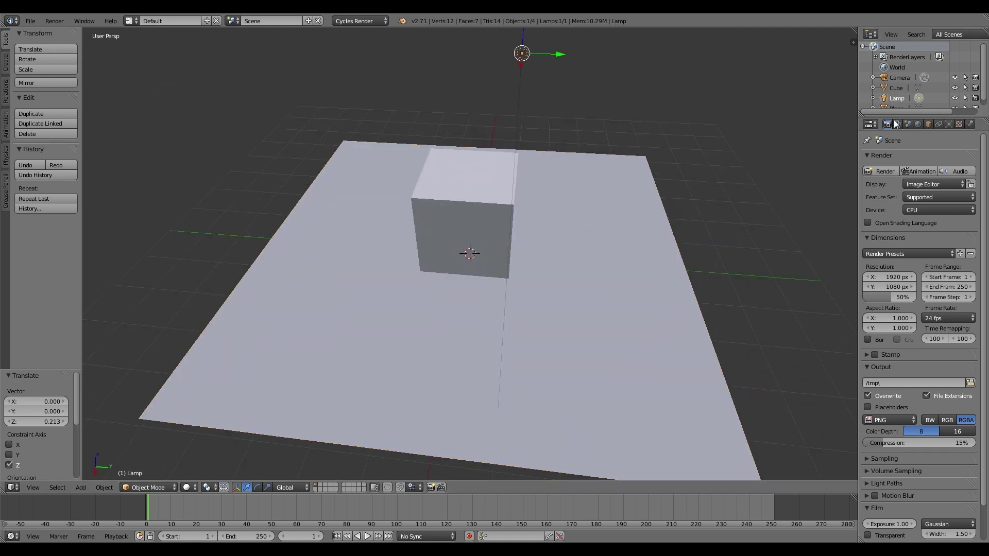
click(949, 124)
click(908, 214)
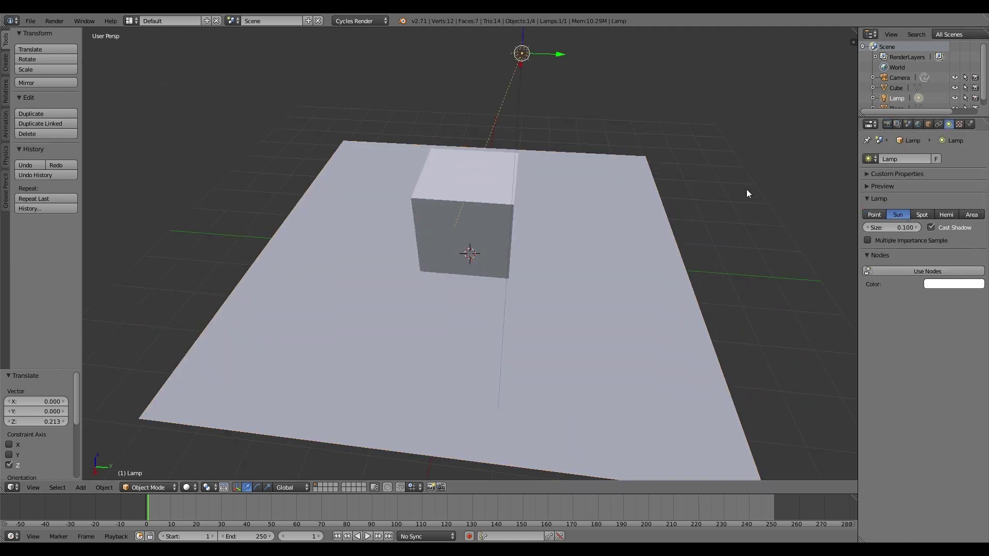
- Check the scene from the standard views and through the camera, and render a test image
key(KP_1)
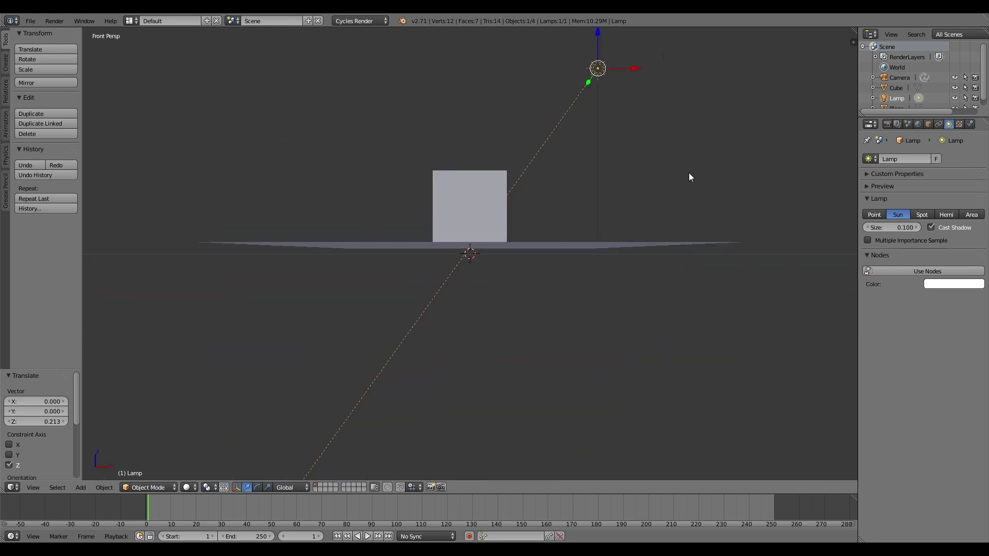
key(KP_7)
key(KP_3)
key(KP_0)
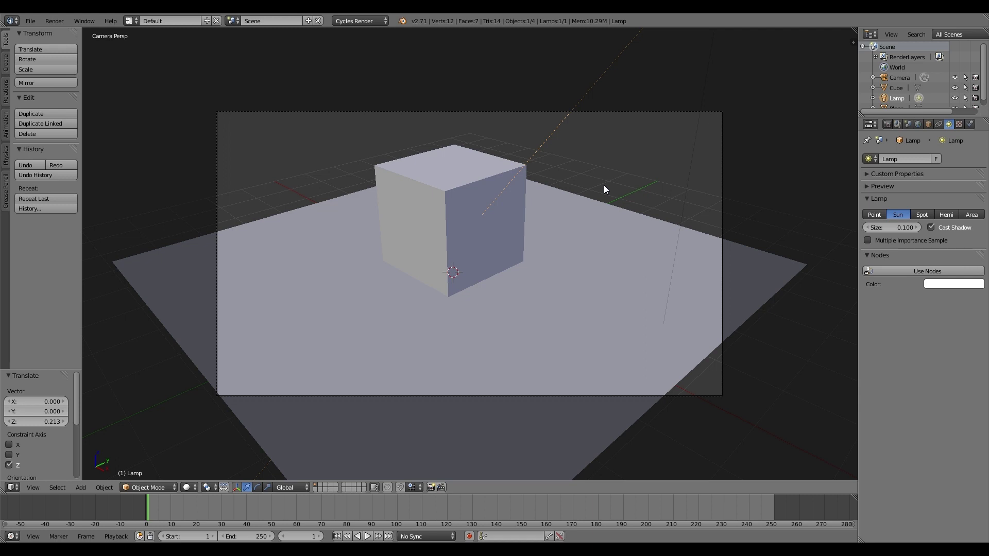
scroll(603, 184, down, 3)
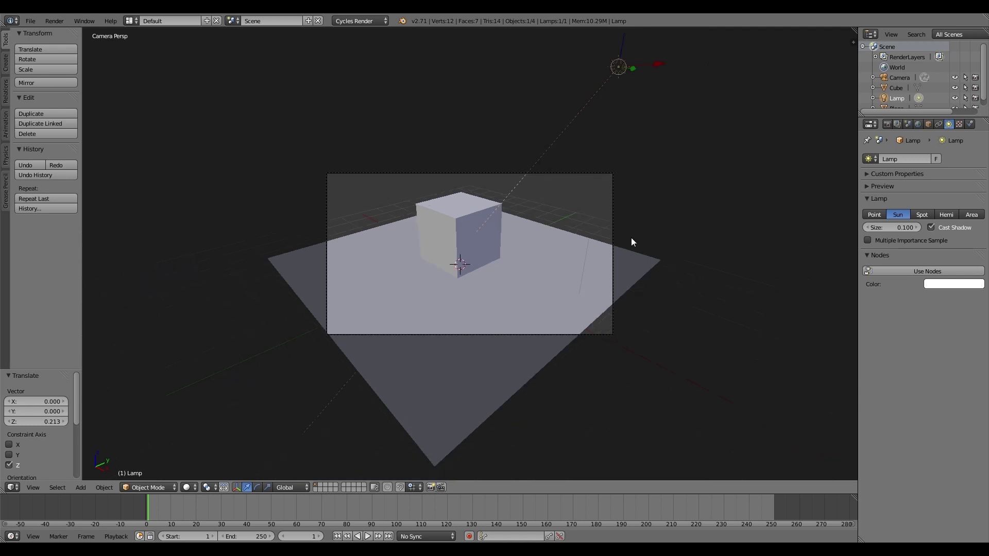
key(F12)
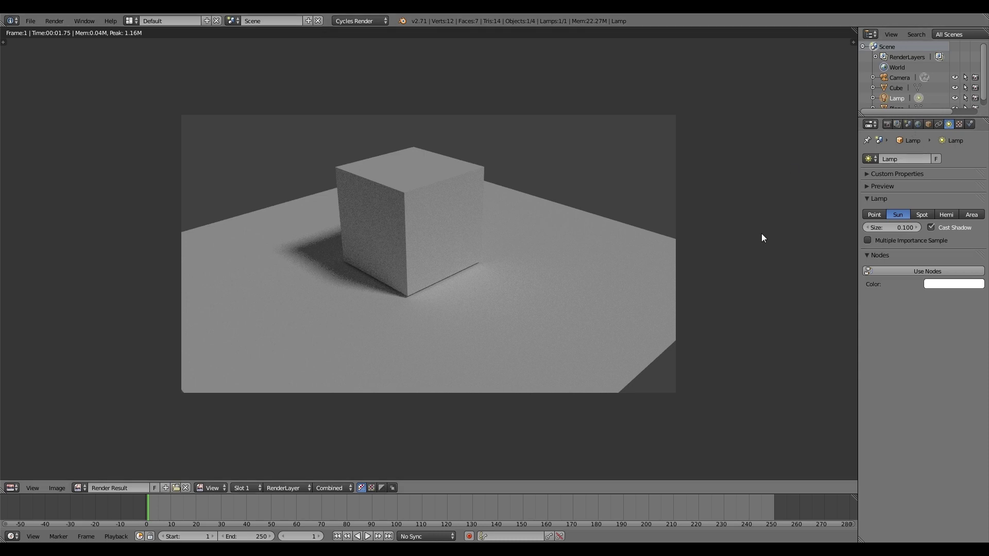
key(Escape)
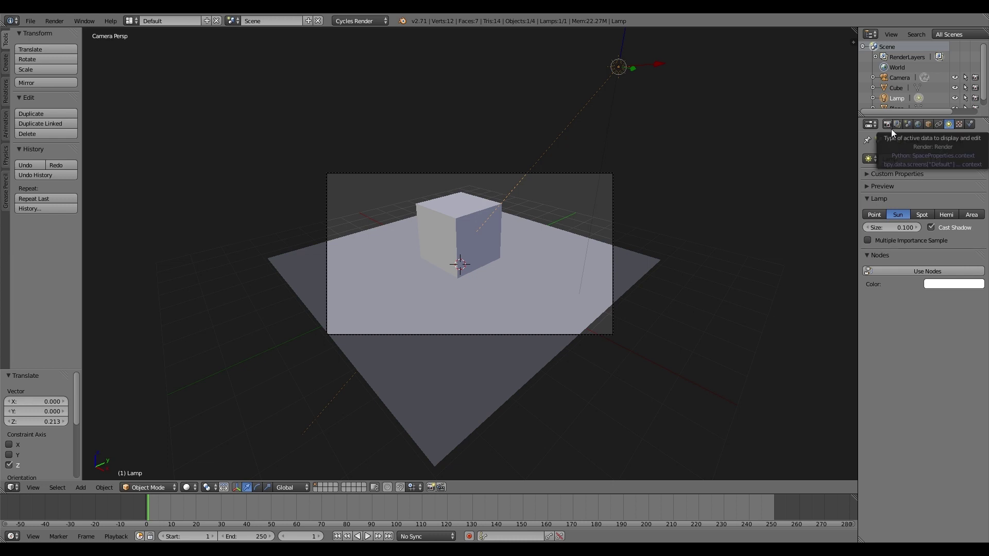
- Enable the transparent film for renders and set the render device to GPU Compute
click(890, 127)
scroll(884, 334, down, 2)
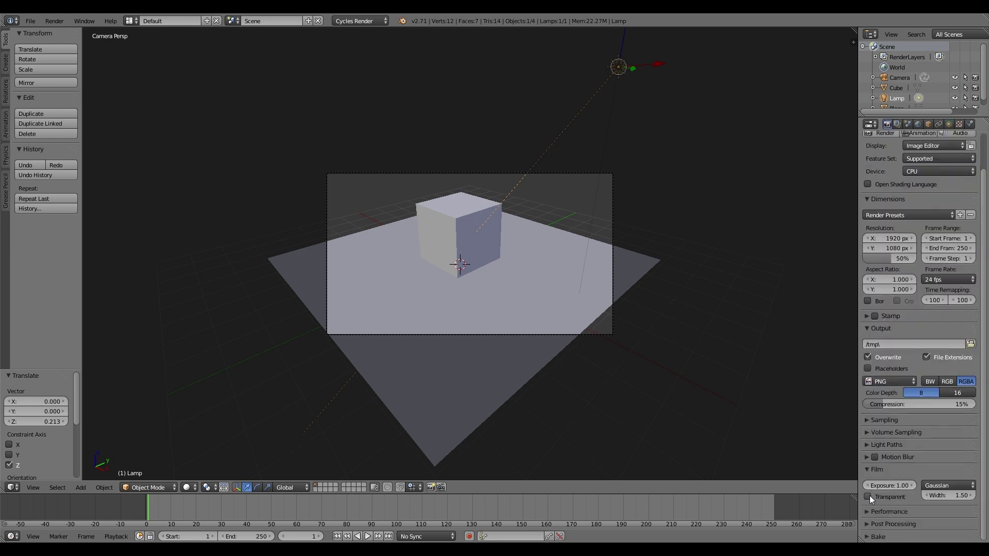
click(869, 496)
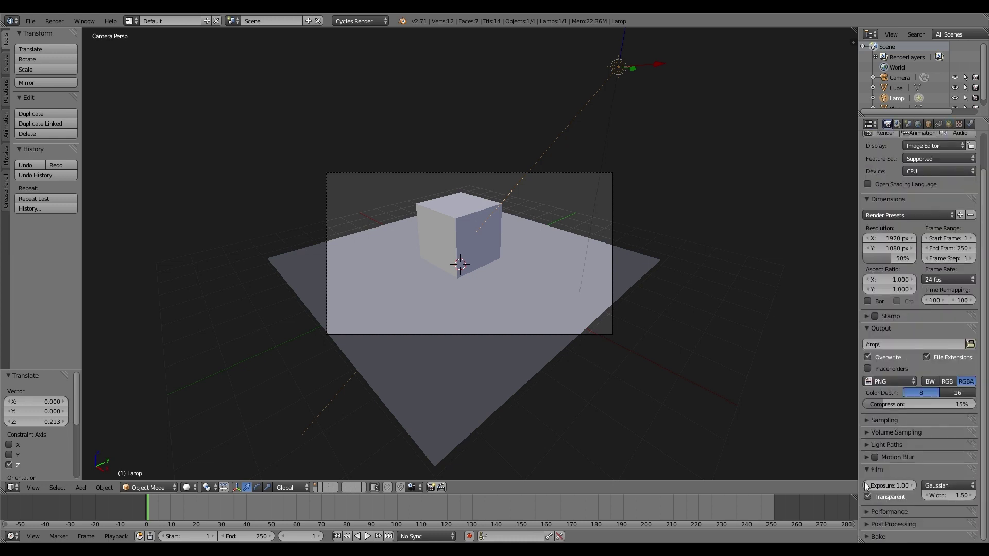
click(938, 172)
click(923, 148)
- Render the frame again to check the transparent background
key(F12)
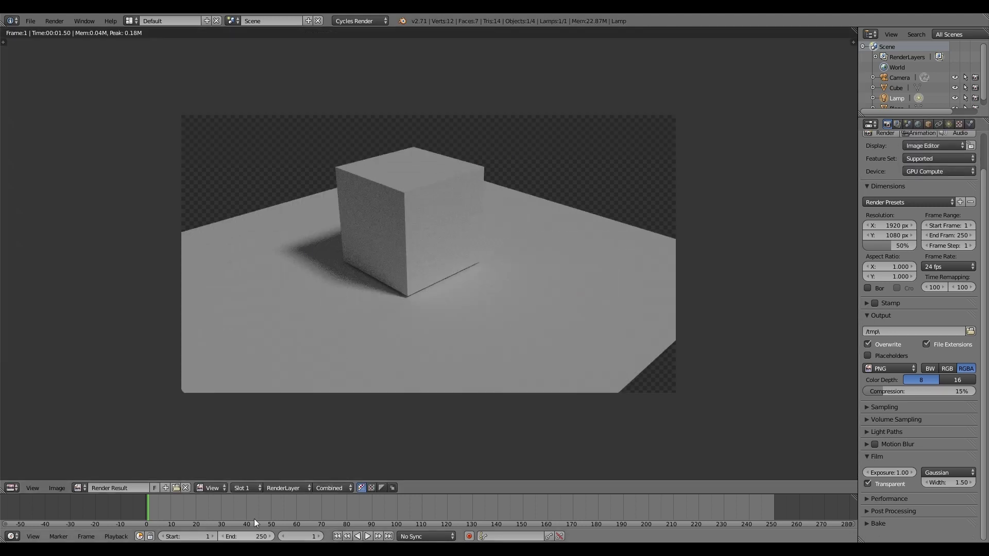
key(Escape)
- Move the plane to the second layer, show that layer together with the first, and select the plane
right_click(518, 302)
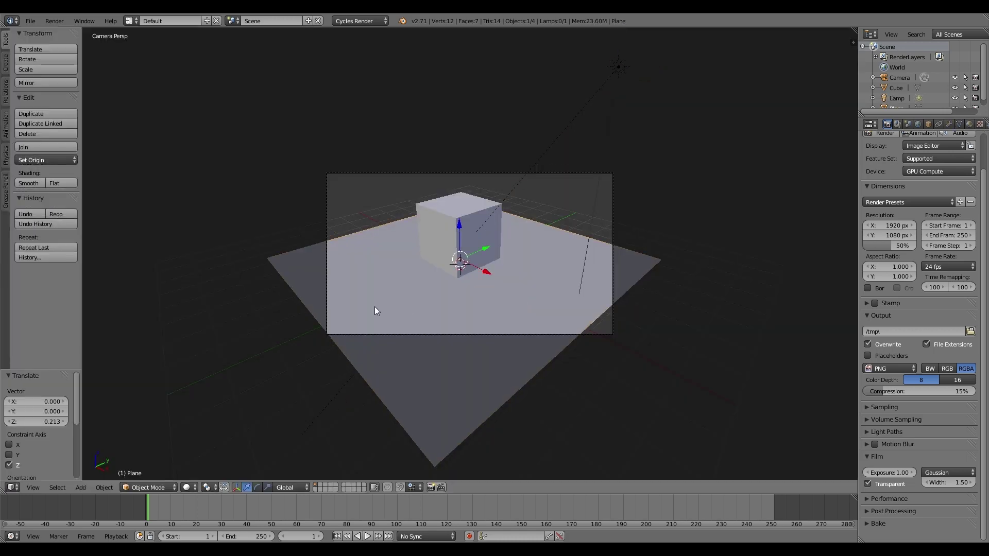
key(m)
key(m)
click(455, 292)
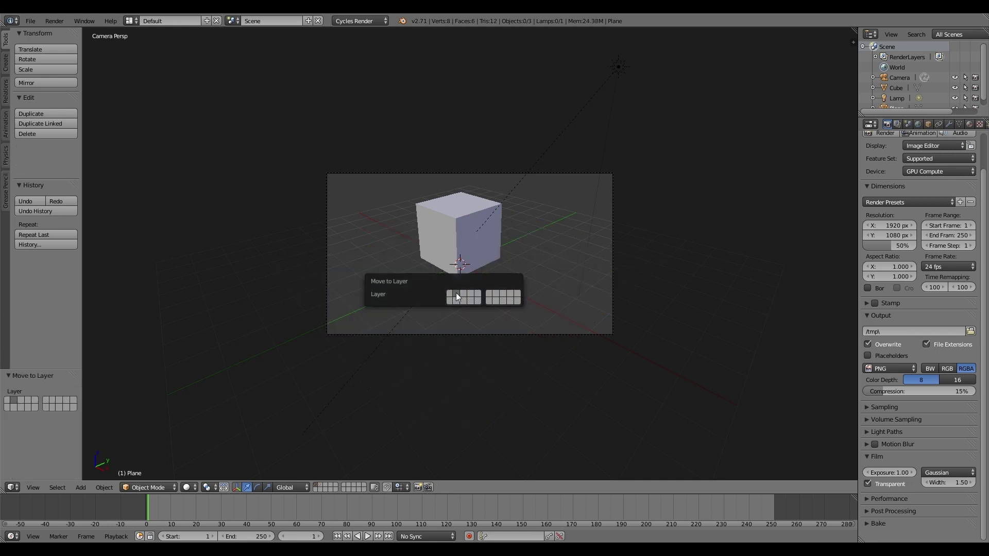
right_click(438, 221)
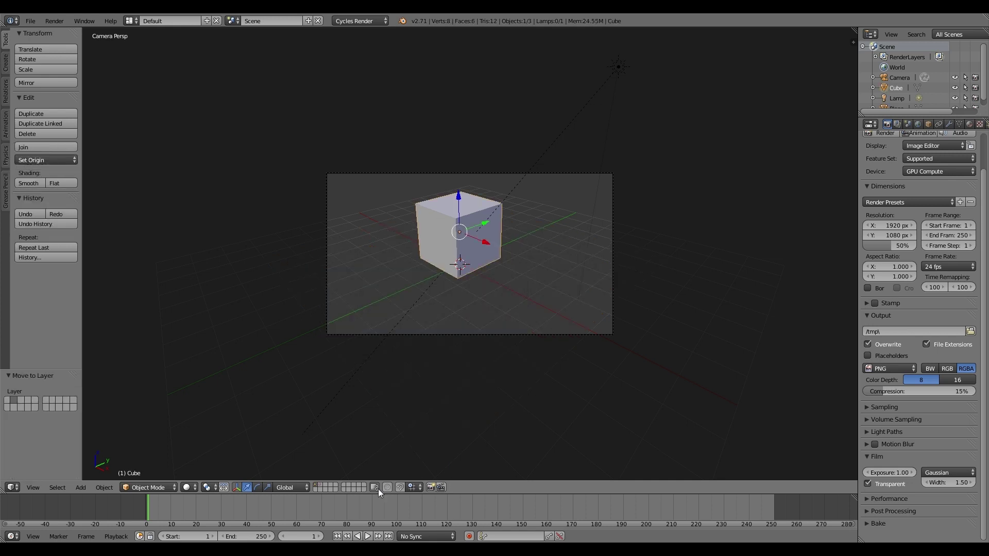
shift+click(322, 485)
click(896, 107)
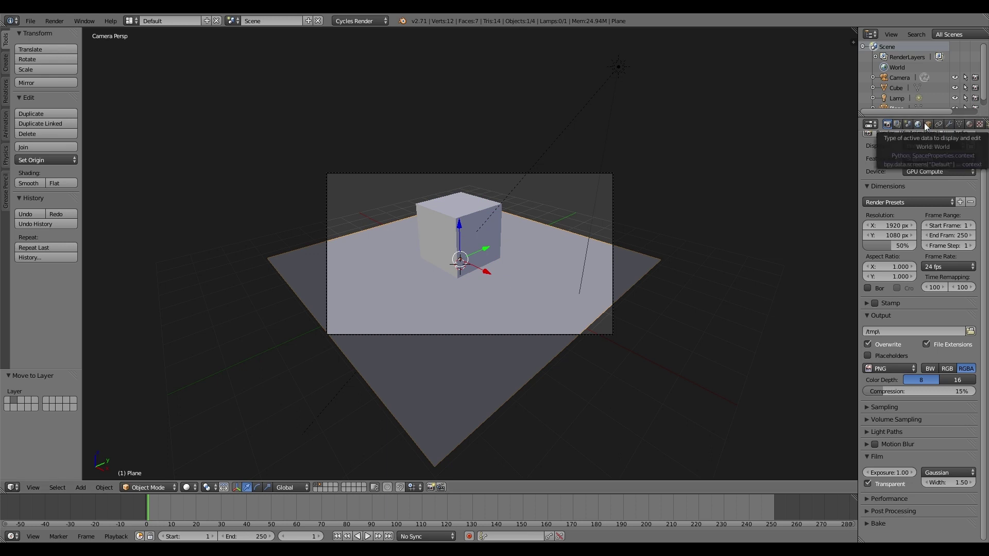
- Add a second render layer named "plane" and rename the original render layer to "box"
click(921, 123)
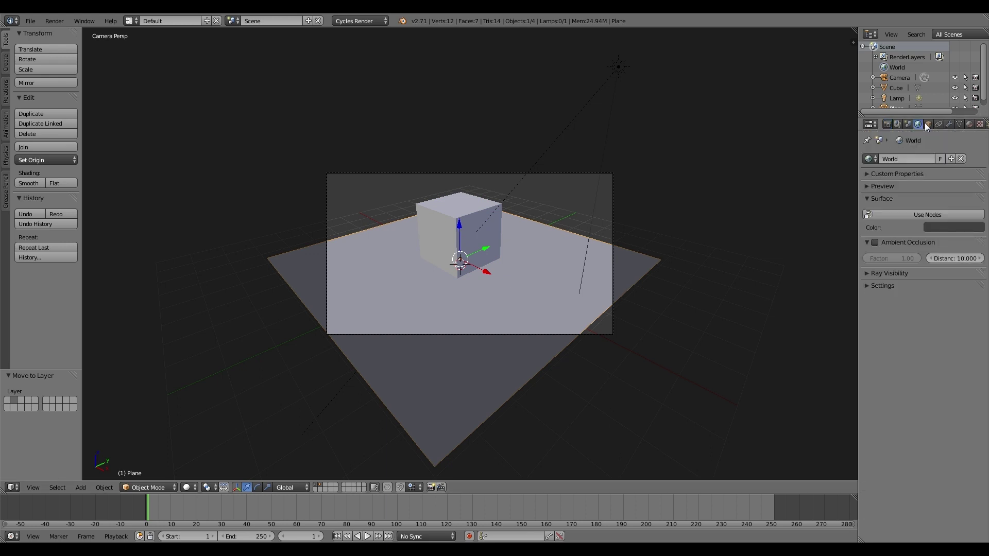
click(895, 125)
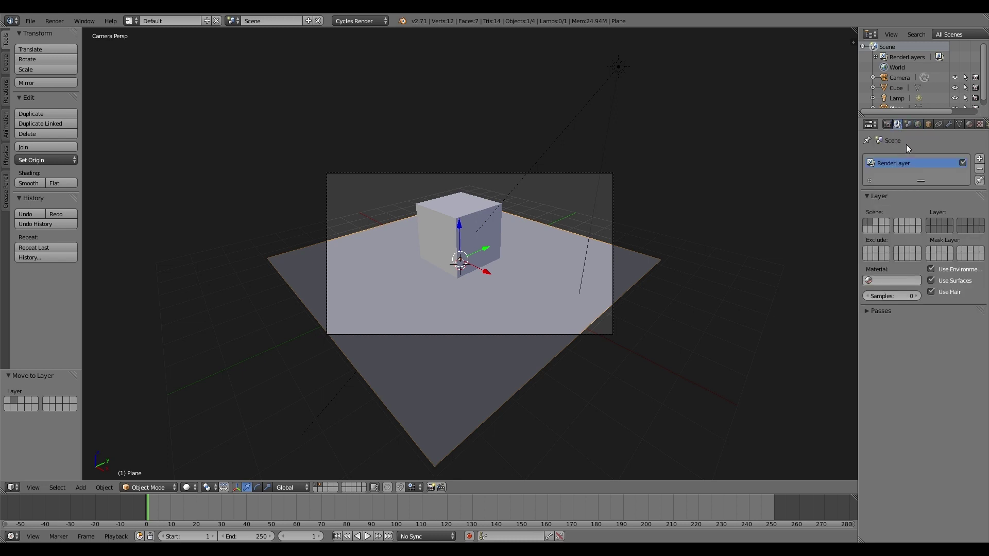
click(980, 159)
double_click(902, 173)
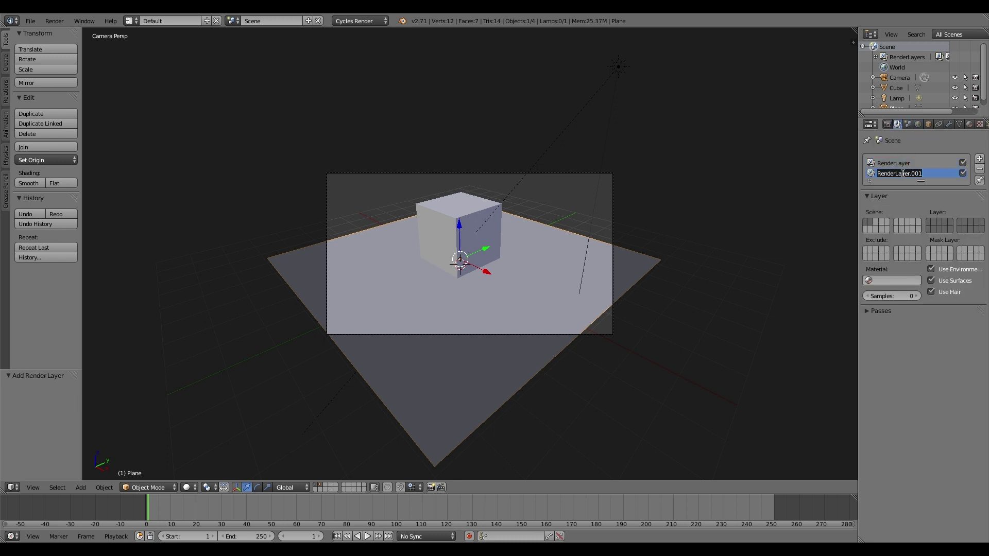
text(plane)
key(Return)
double_click(906, 163)
- Limit the plane render layer to the second layer and enable its Shadow pass
click(896, 174)
click(935, 223)
click(897, 164)
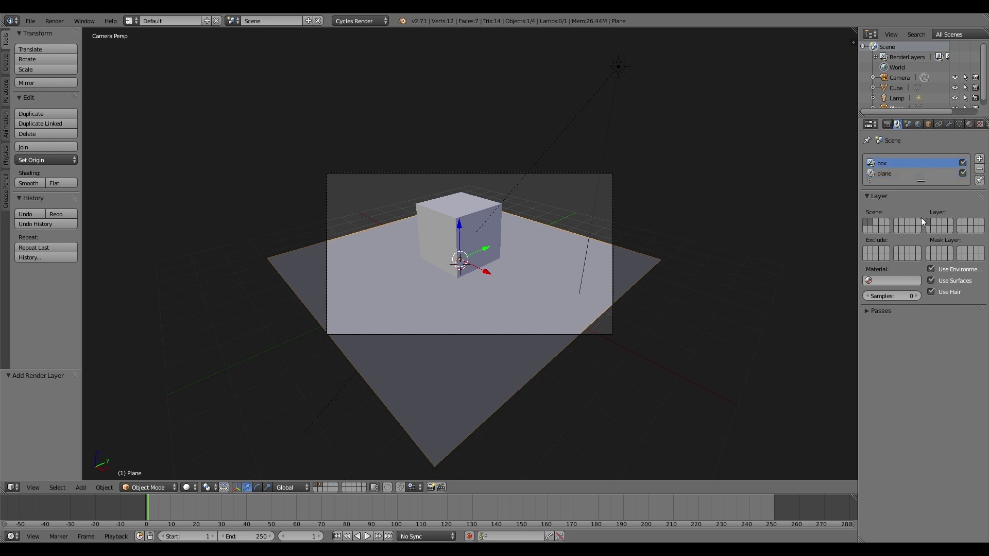
click(910, 175)
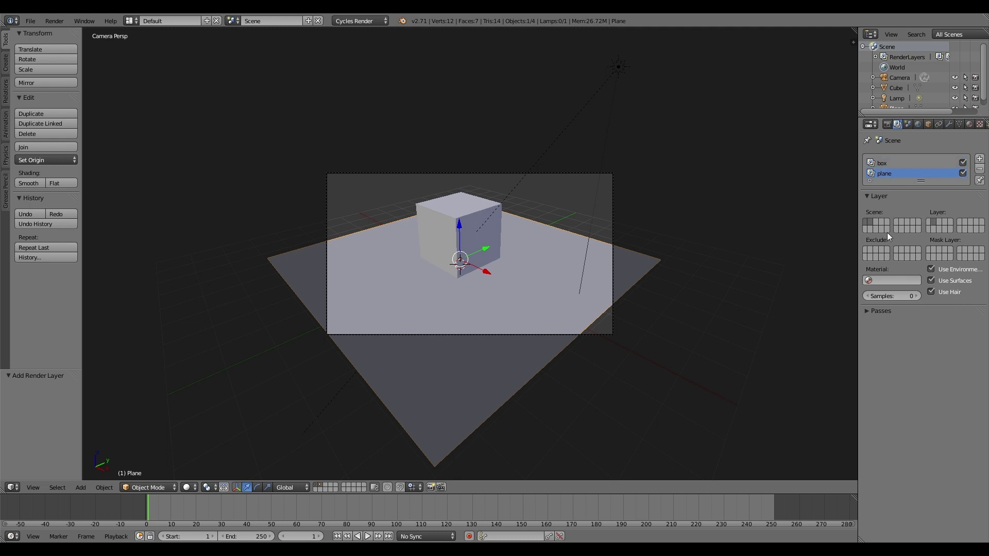
click(867, 311)
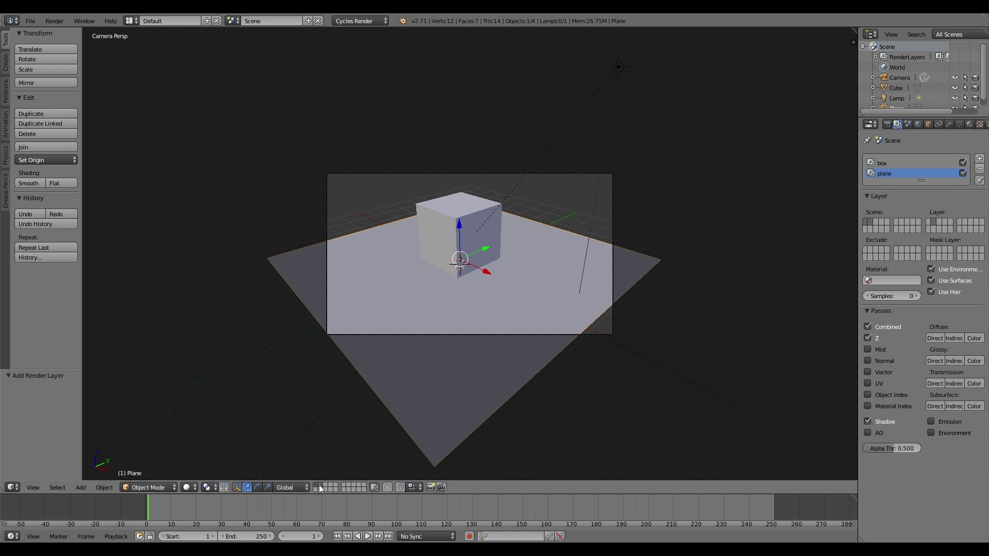
- Show only the plane's layer in the viewport and bring the cube's layer back
click(338, 484)
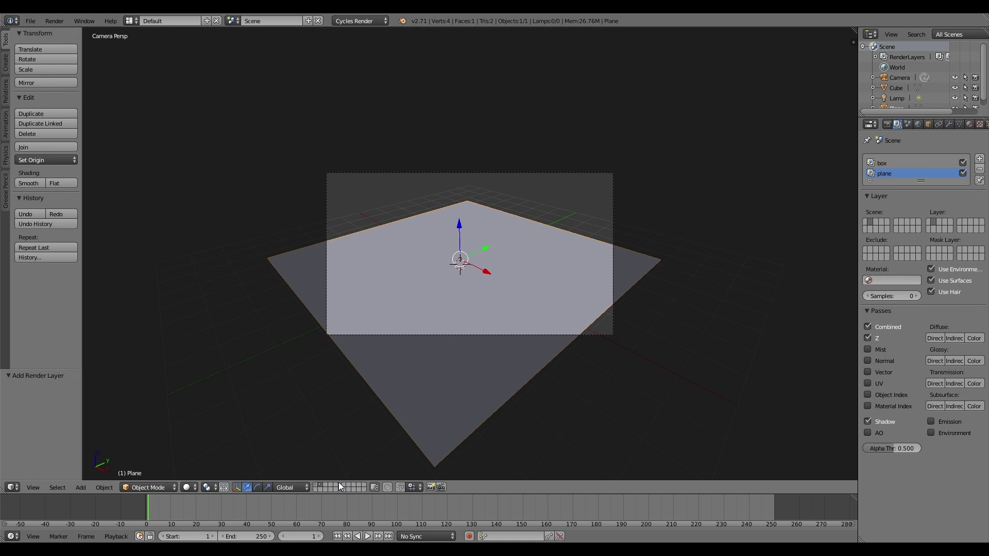
shift+click(317, 488)
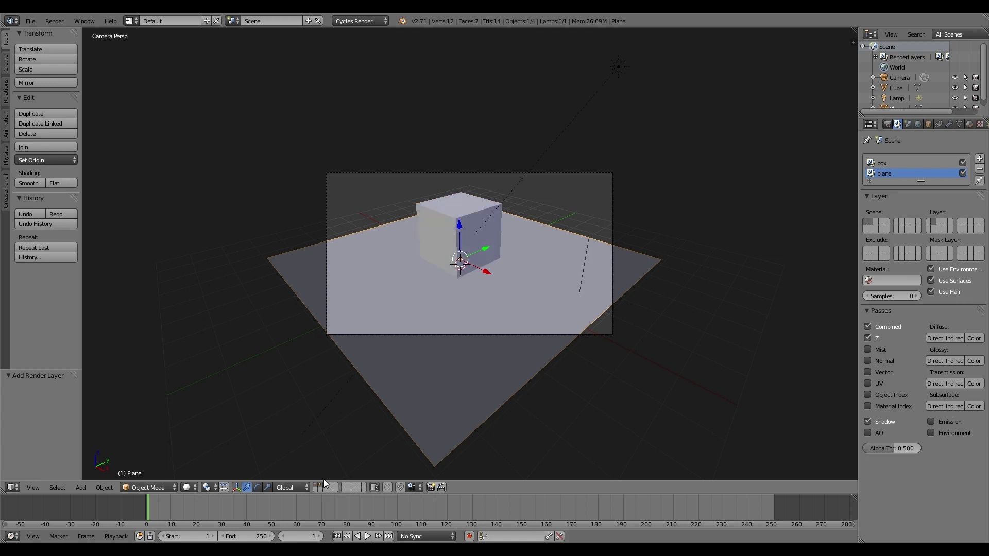
- Switch to the Compositing screen layout, enable compositing nodes, and move the Render Layers node away from the Composite node
click(132, 21)
click(159, 57)
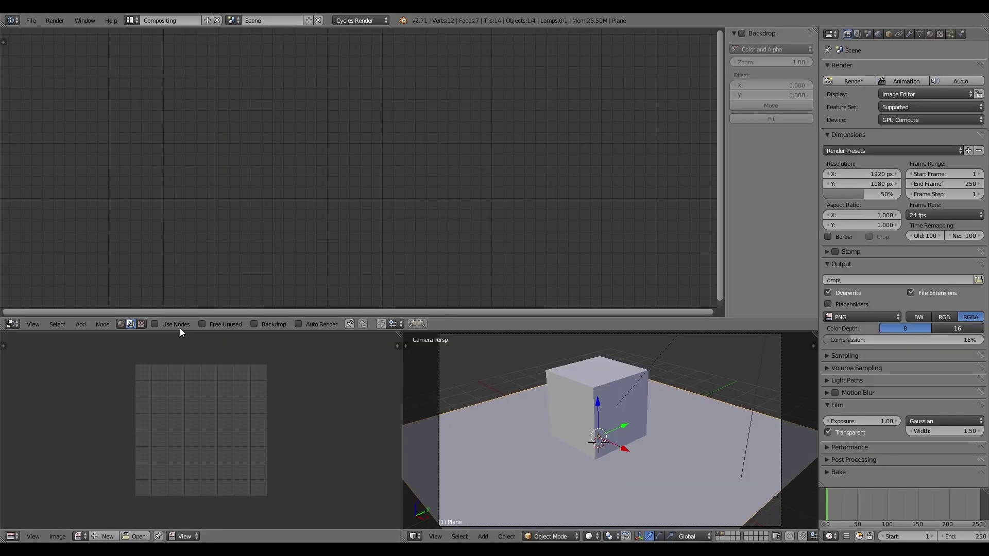
click(155, 324)
drag(262, 153, 205, 74)
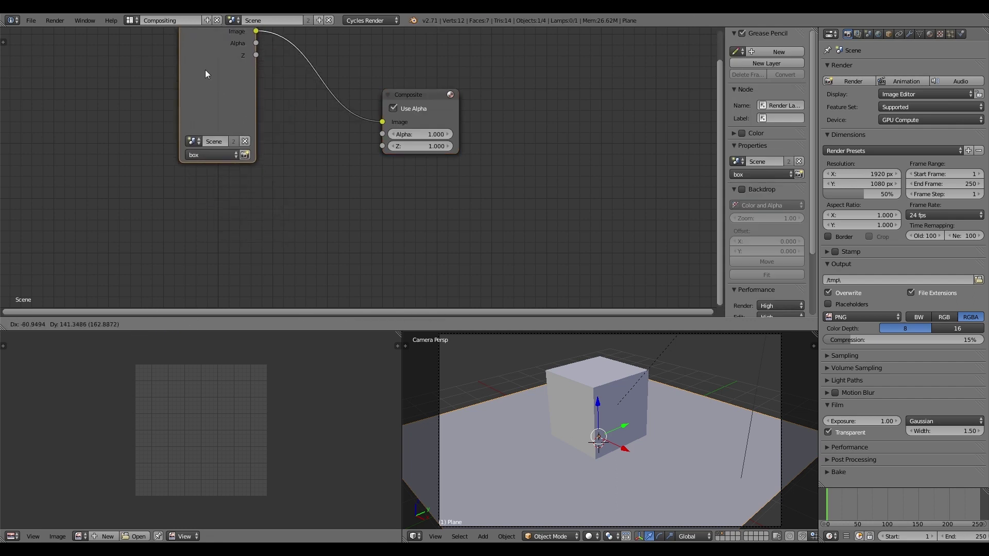
click(205, 74)
key(Home)
click(276, 175)
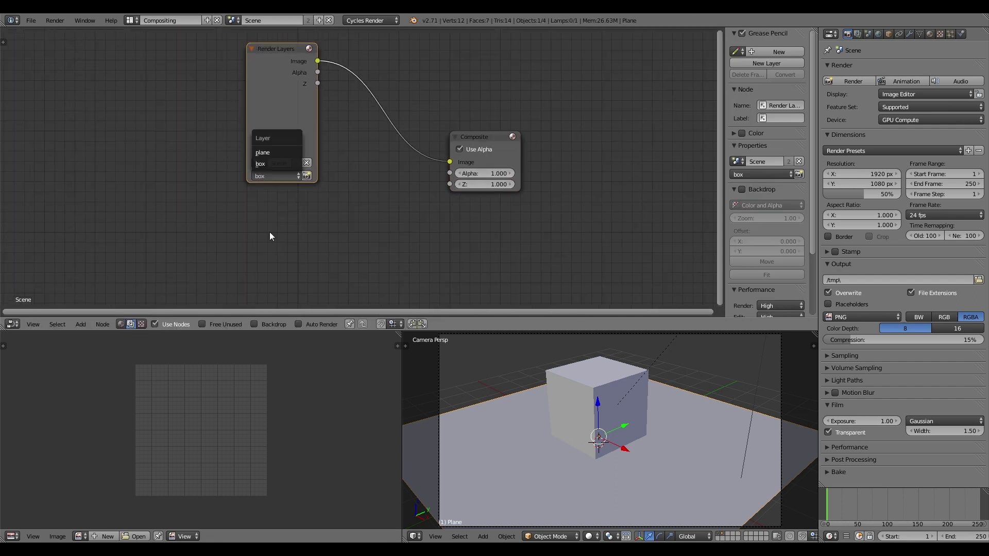
key(Escape)
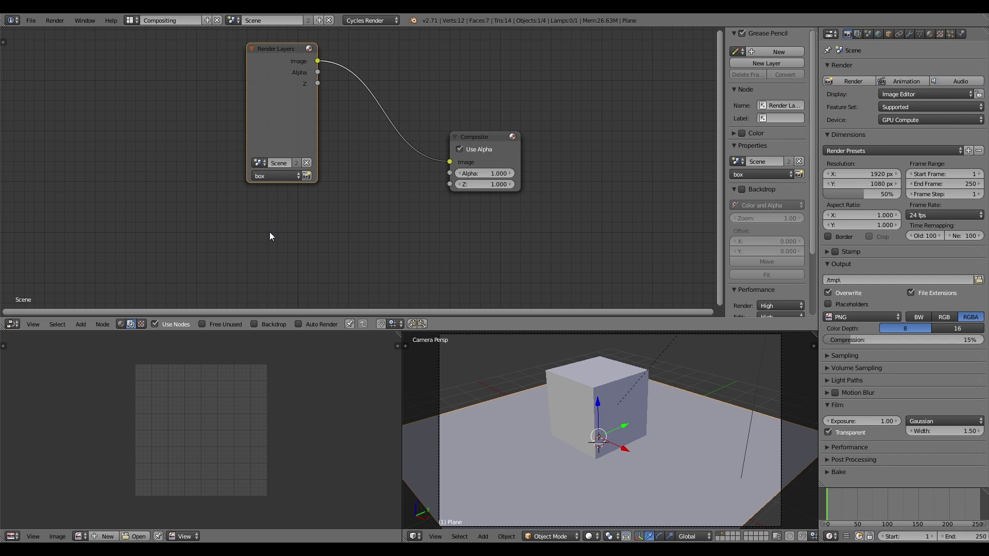
- Add a second Render Layers node below the first and set its layer to plane
key(shift+a)
mouse_move(268, 242)
click(298, 243)
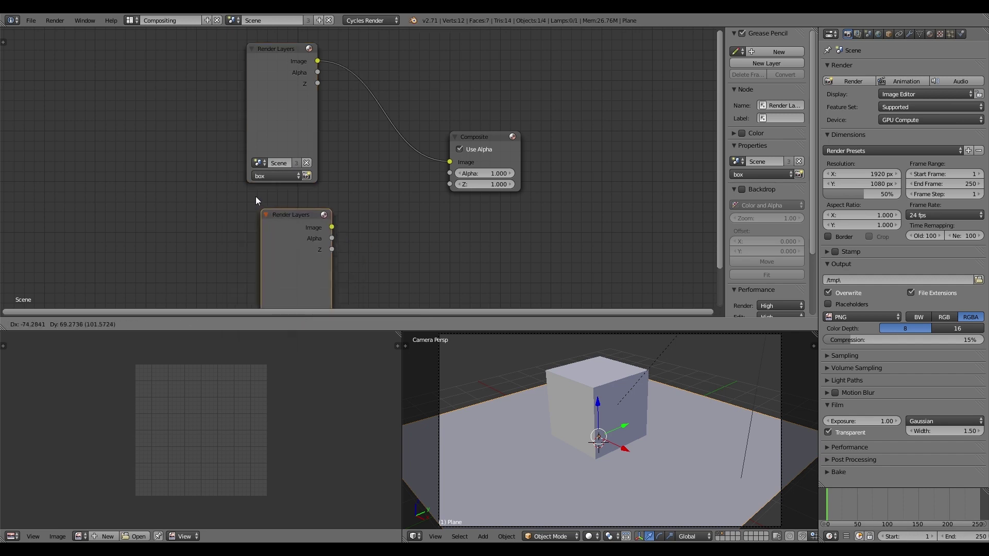
click(274, 261)
click(275, 265)
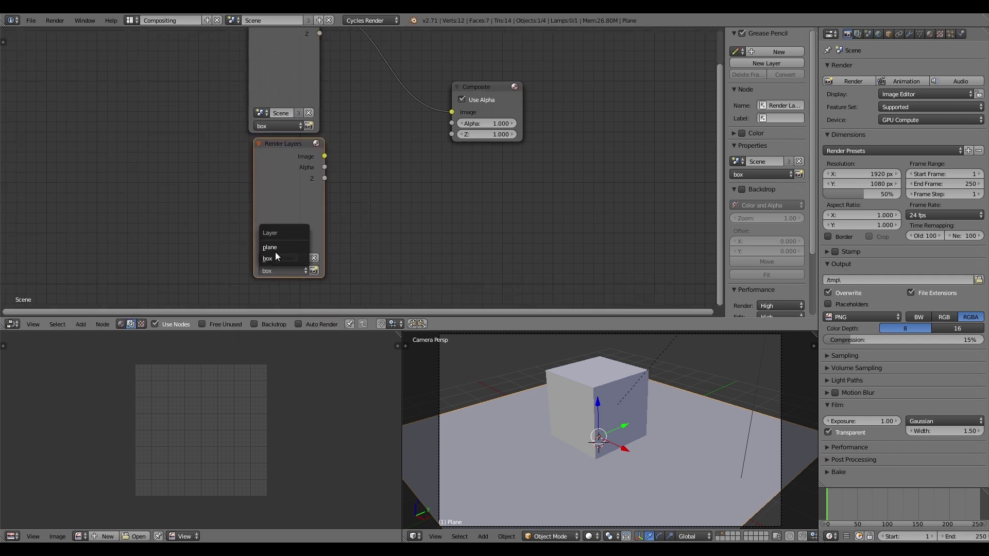
click(276, 248)
middle_drag(472, 121, 436, 157)
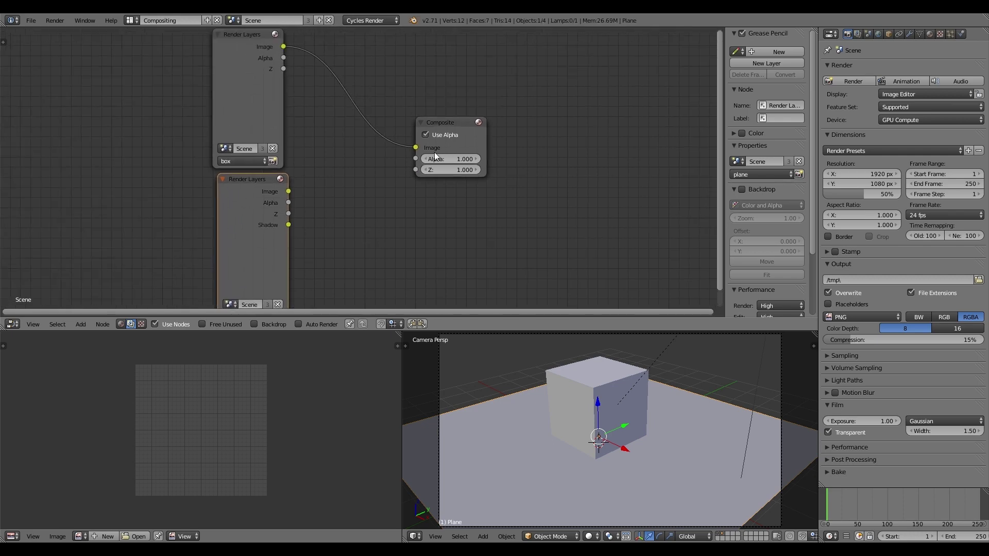
- Combine the box and plane layer images with an Alpha Over node placed before the Composite node, and render the scene
drag(475, 140, 652, 88)
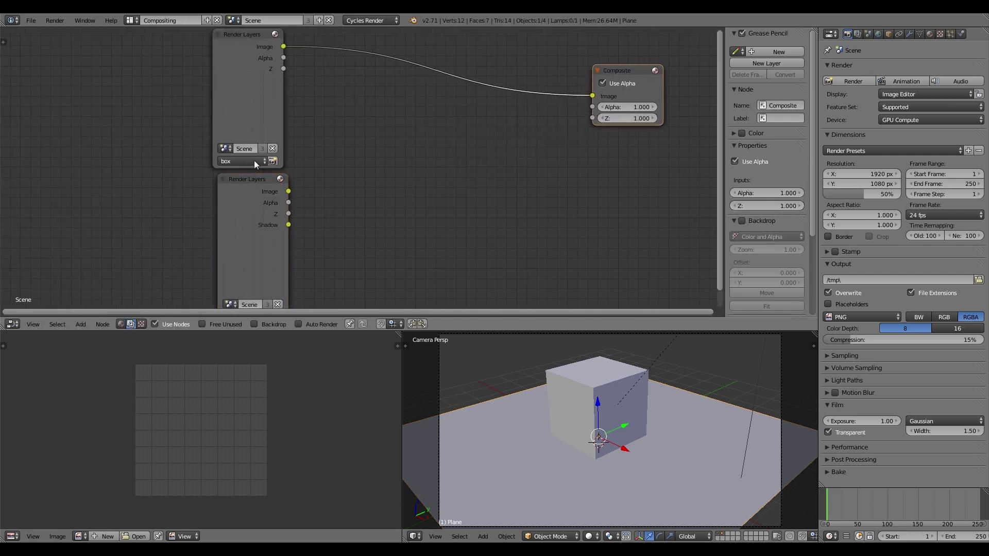
drag(246, 206, 237, 206)
key(shift+a)
mouse_move(365, 130)
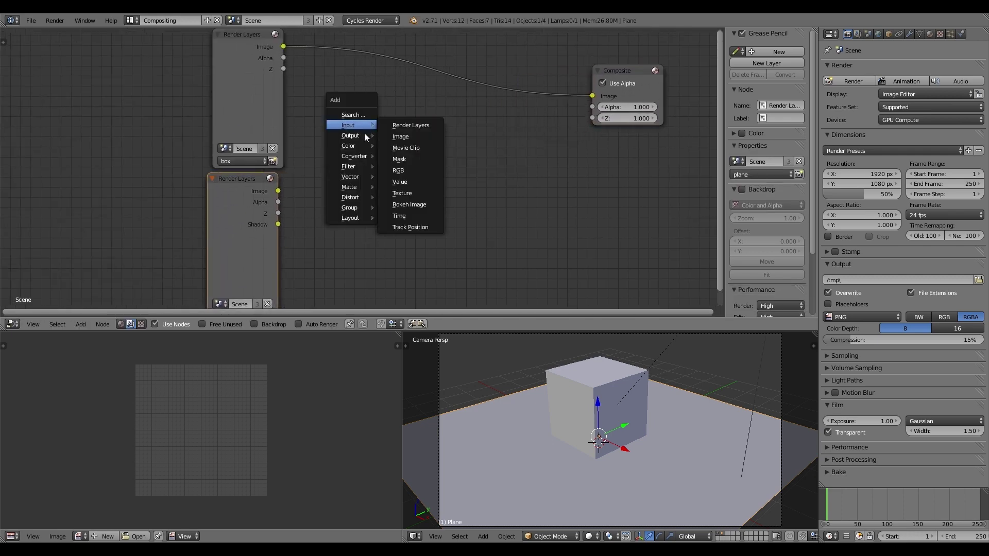
mouse_move(351, 146)
click(407, 157)
click(427, 73)
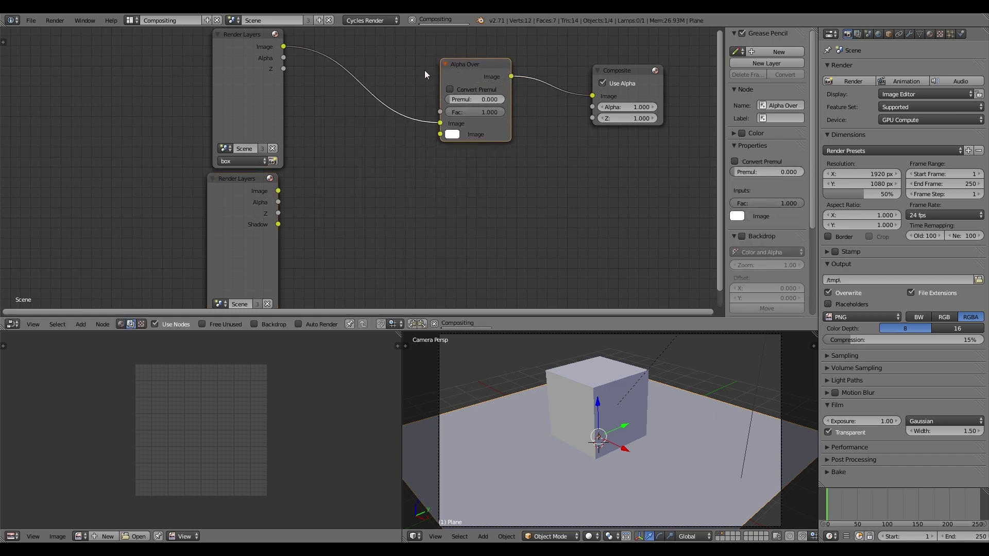
drag(287, 187, 440, 123)
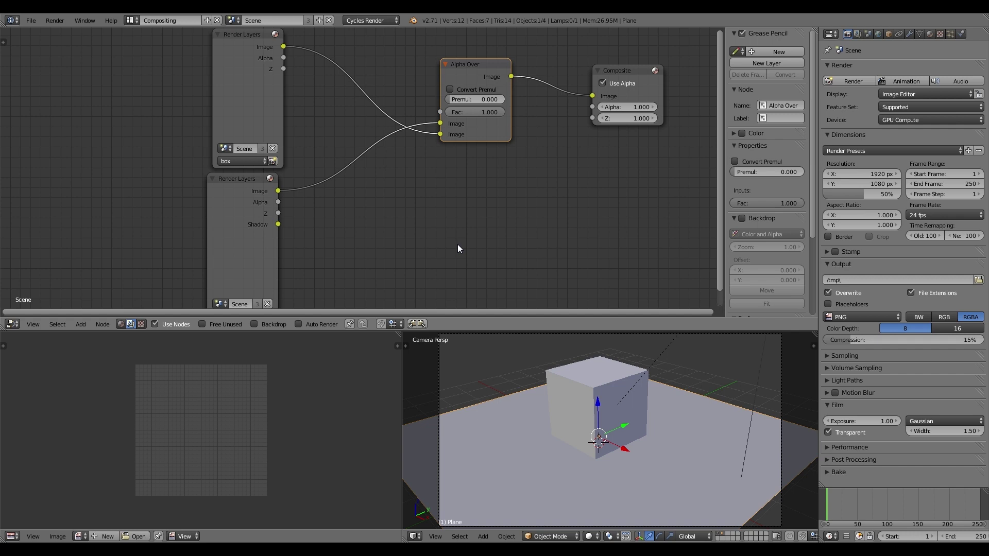
key(F12)
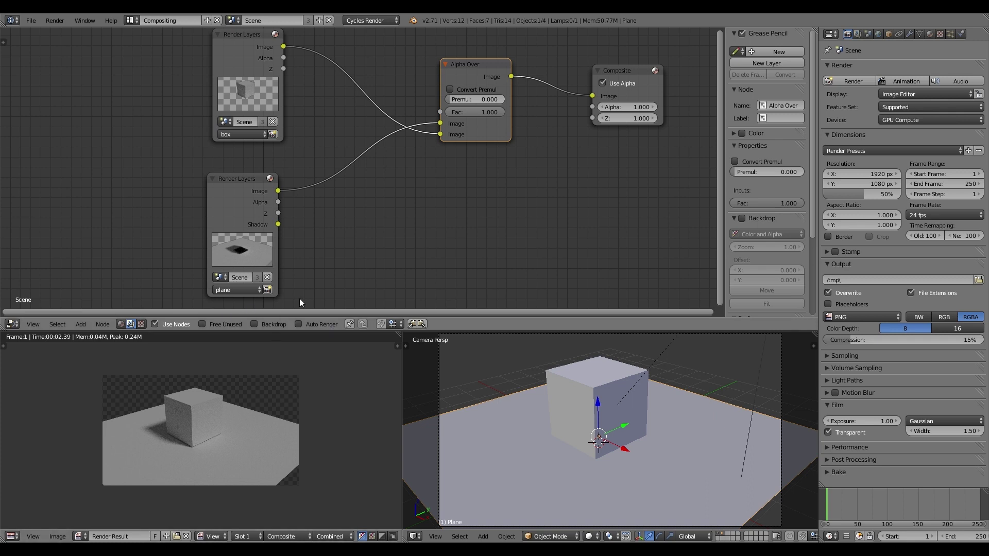
- Disconnect the plane layer from the Alpha Over node, leaving the box image in its lower Image input, and move the plane's node aside
ctrl+right_drag(341, 123, 345, 172)
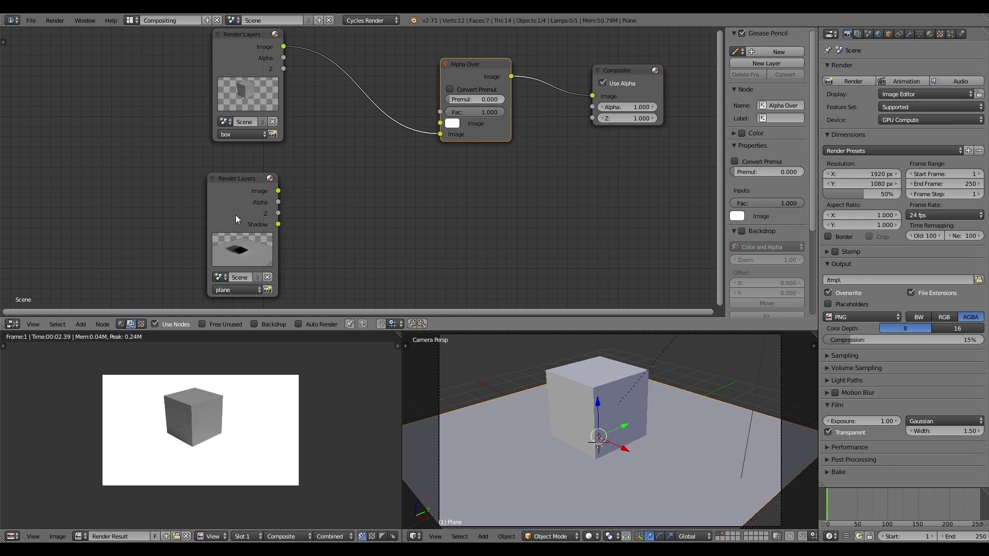
drag(236, 215, 214, 213)
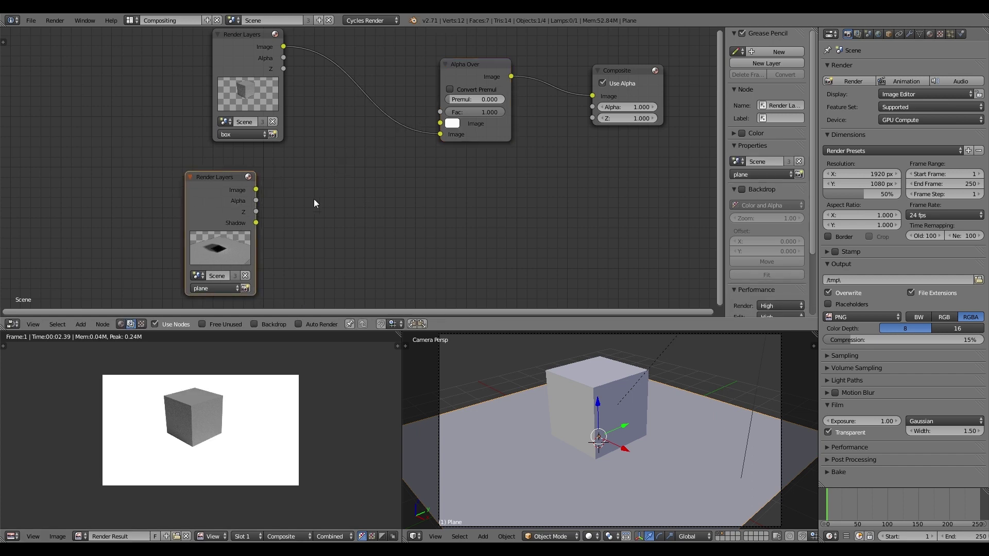
key(shift+a)
mouse_move(313, 199)
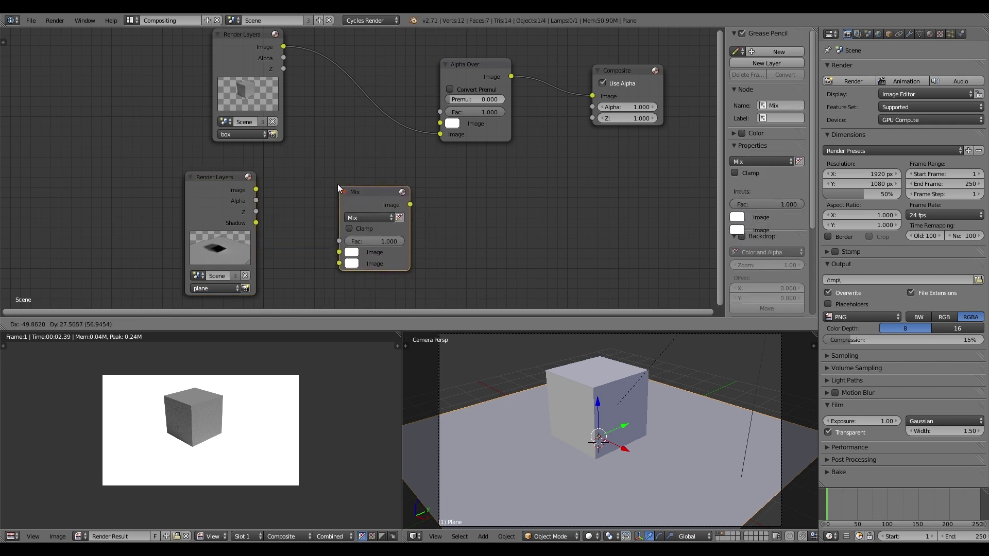
click(337, 183)
click(365, 216)
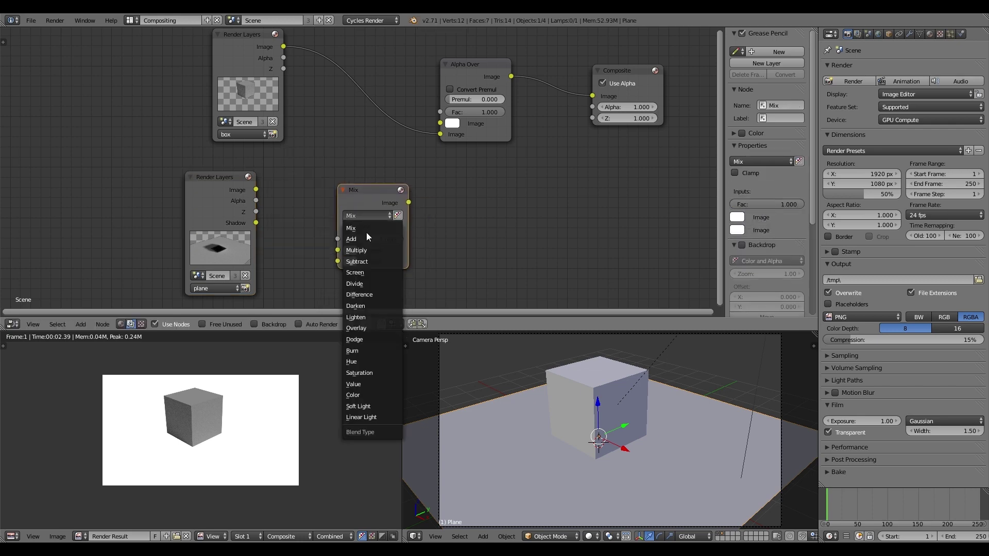
click(368, 260)
drag(354, 200, 336, 197)
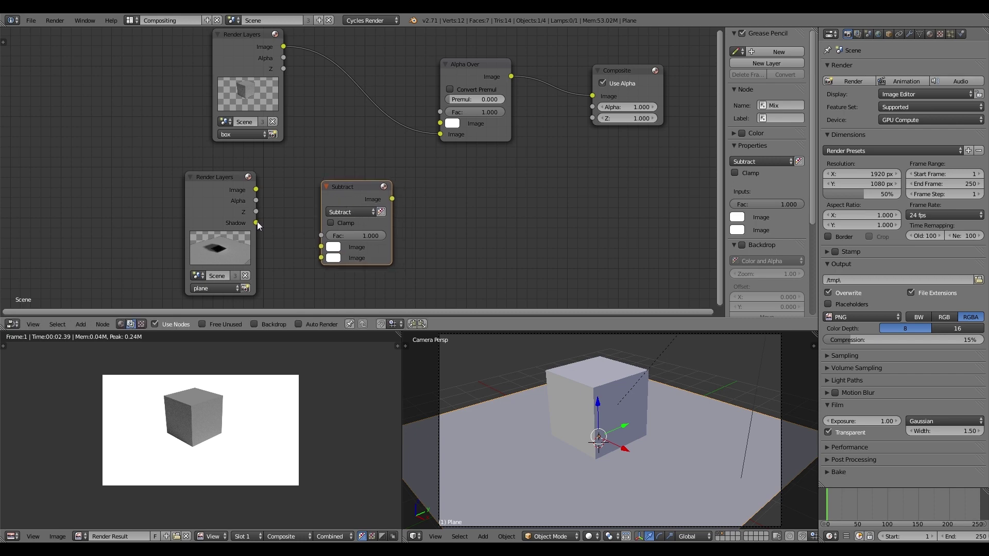
drag(256, 223, 309, 219)
key(x)
- Enable the node editor backdrop and add a Viewer node below Composite fed by the plane layer's Shadow output
key(shift+a)
mouse_move(460, 208)
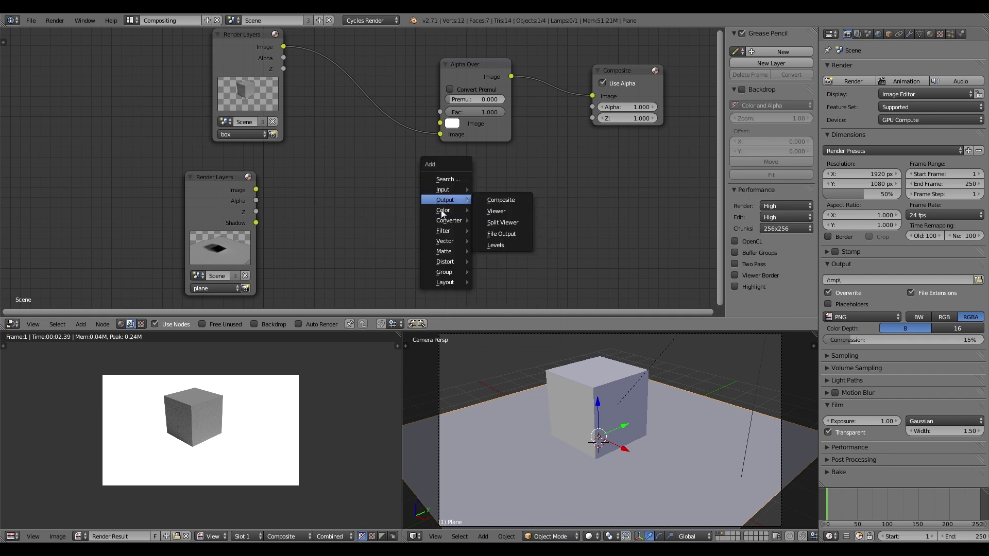
click(273, 324)
key(shift+a)
mouse_move(455, 211)
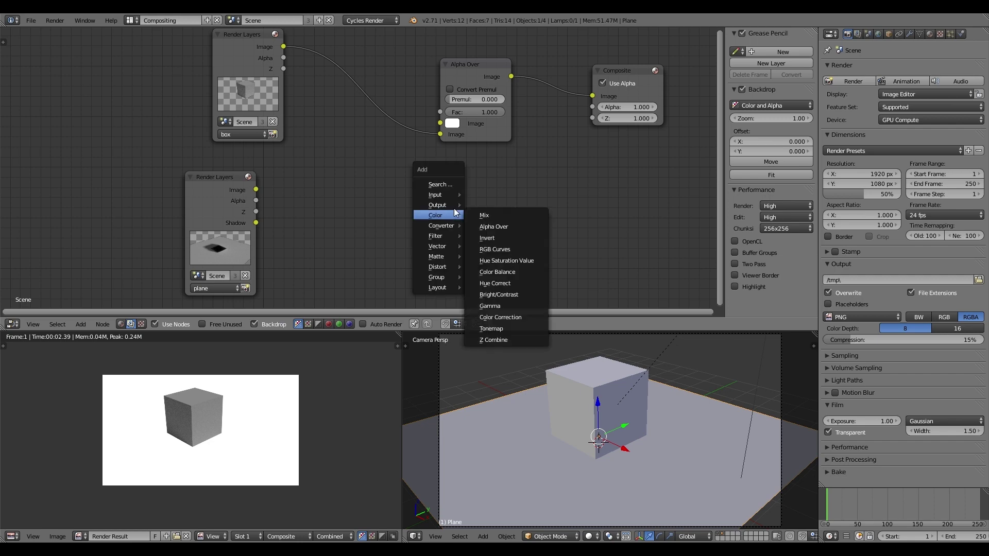
click(487, 216)
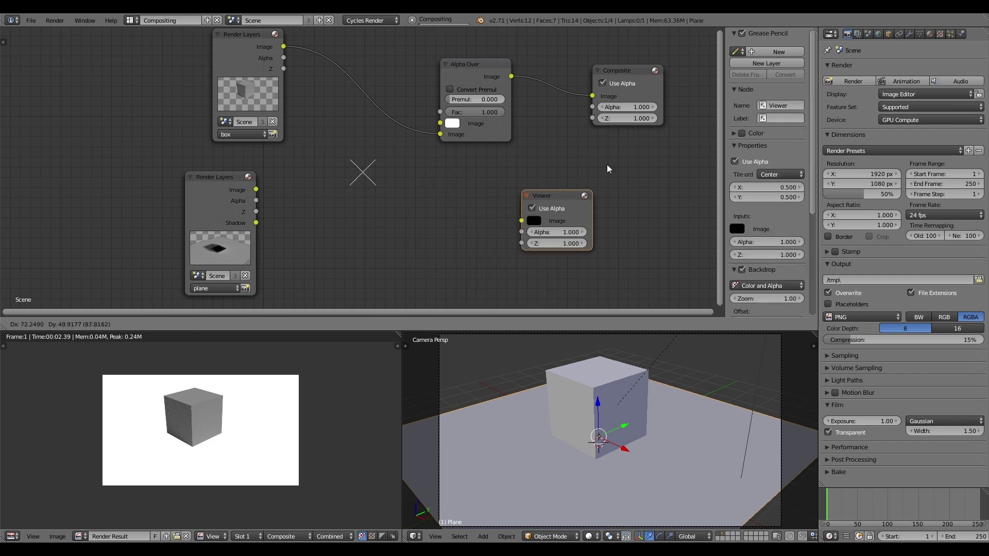
click(609, 166)
drag(256, 223, 607, 194)
scroll(454, 244, down, 3)
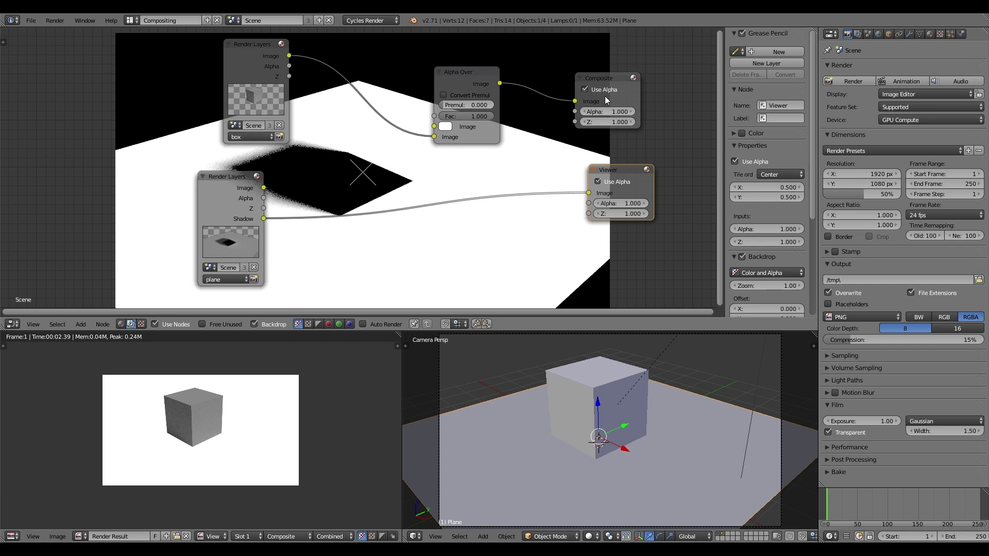
- Insert a Mix node before the Viewer, with the plane layer's Alpha feeding Fac and its Shadow feeding the second Image input
key(shift+a)
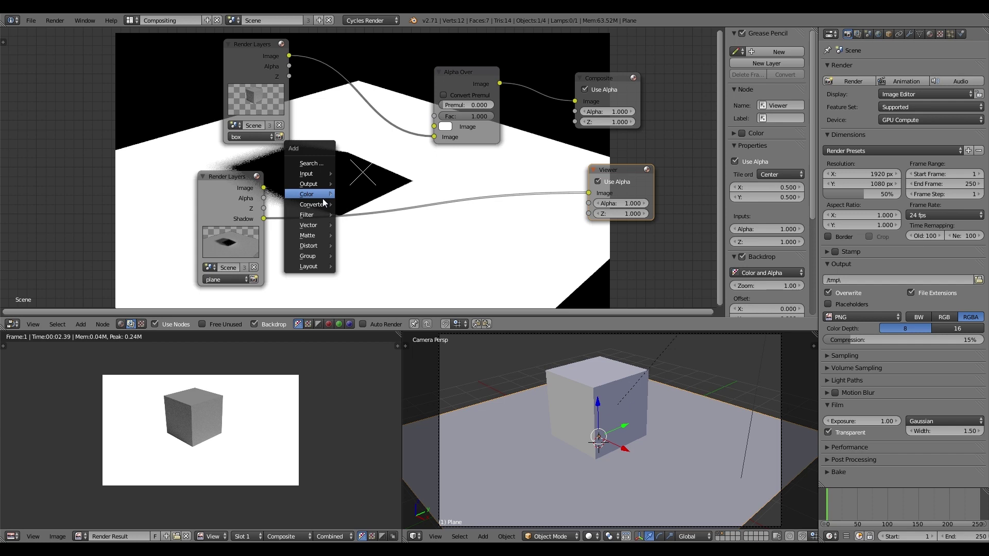
mouse_move(322, 200)
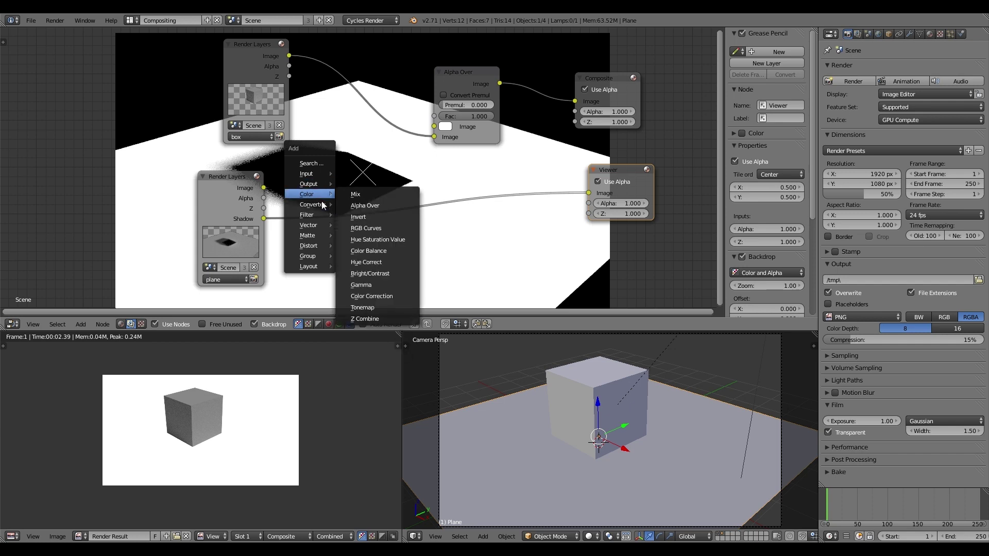
click(364, 195)
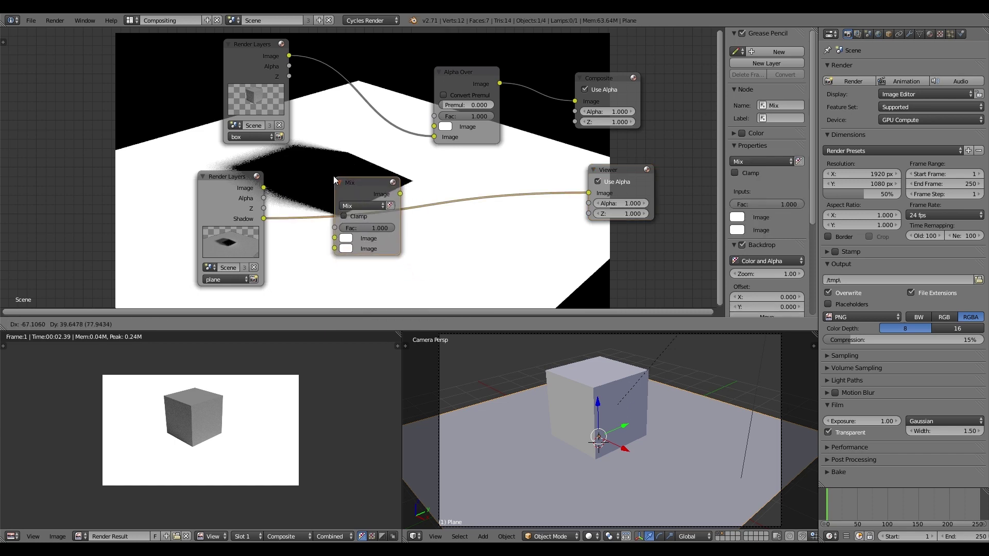
click(335, 148)
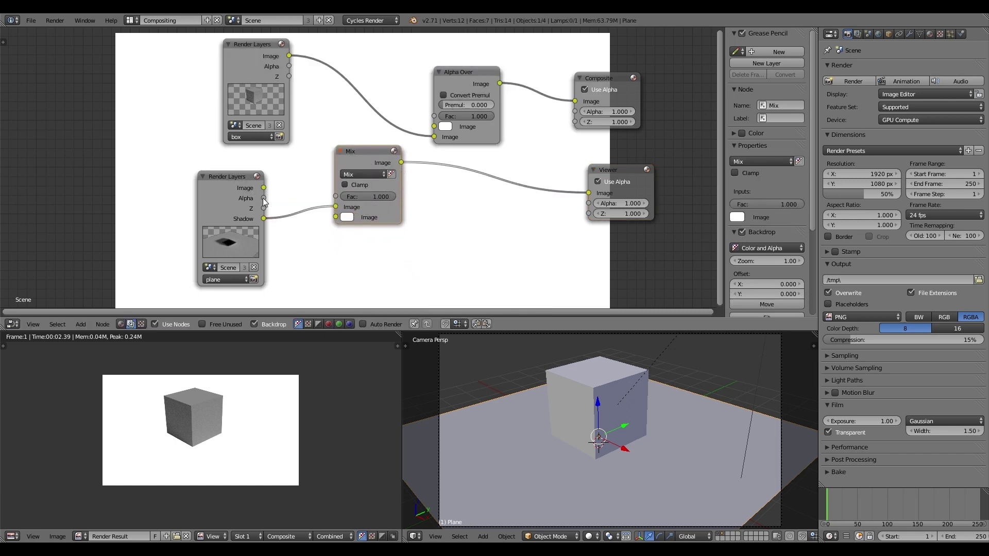
drag(263, 198, 336, 196)
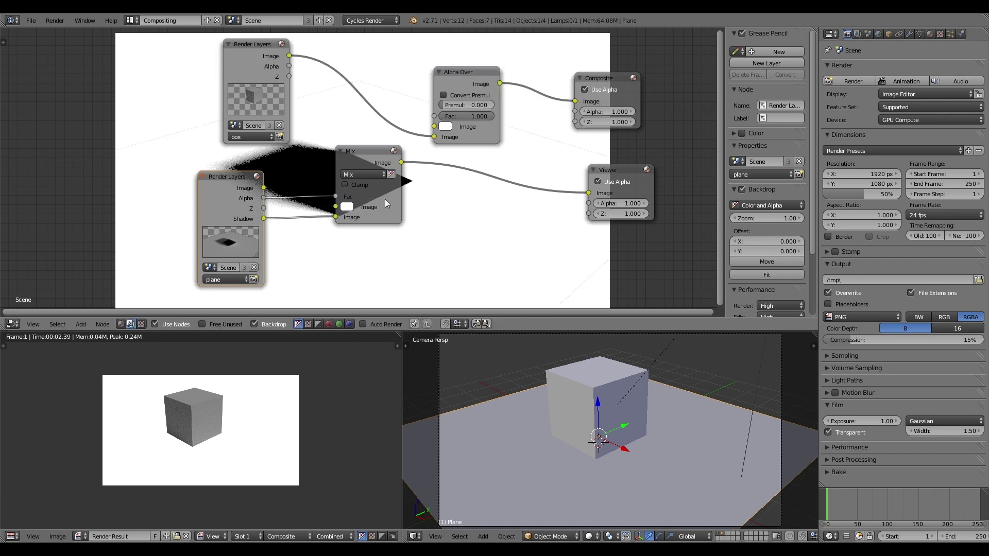
- Move the Mix node closer to the plane's Render Layers node and set its blend type to Subtract
drag(385, 199, 368, 216)
click(345, 191)
click(347, 235)
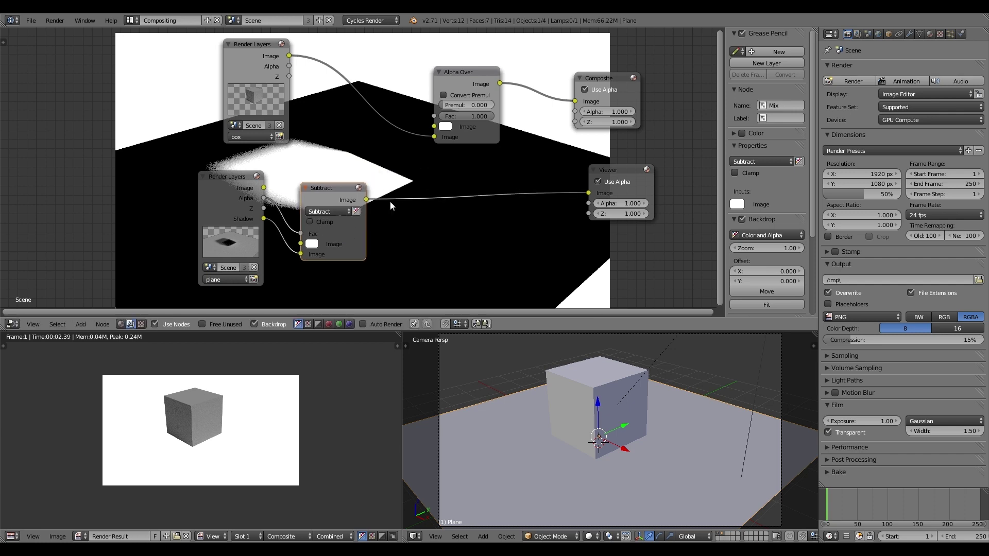
- Insert a Set Alpha node between Subtract and the Viewer and route the Subtract output into its Alpha input
scroll(390, 201, down, 2)
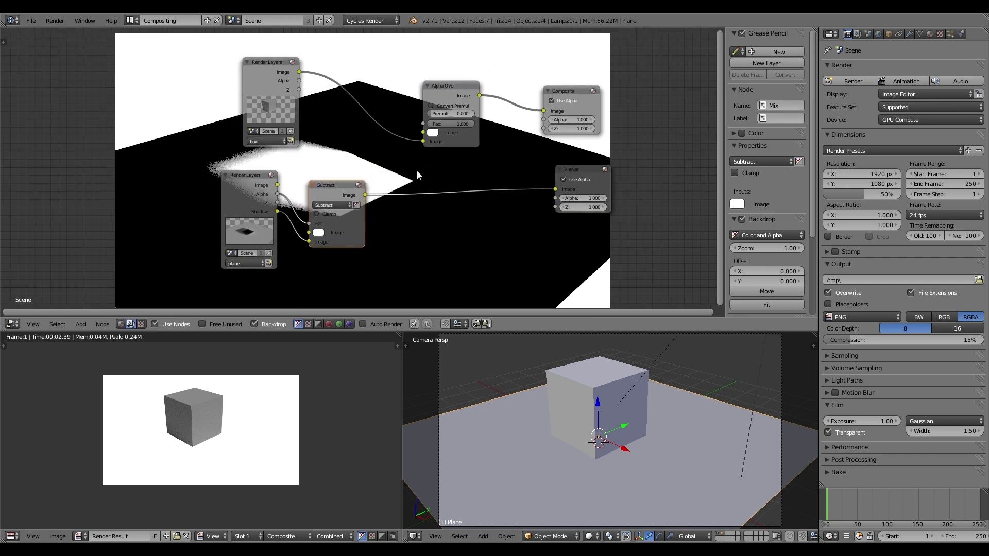
key(shift+a)
mouse_move(416, 172)
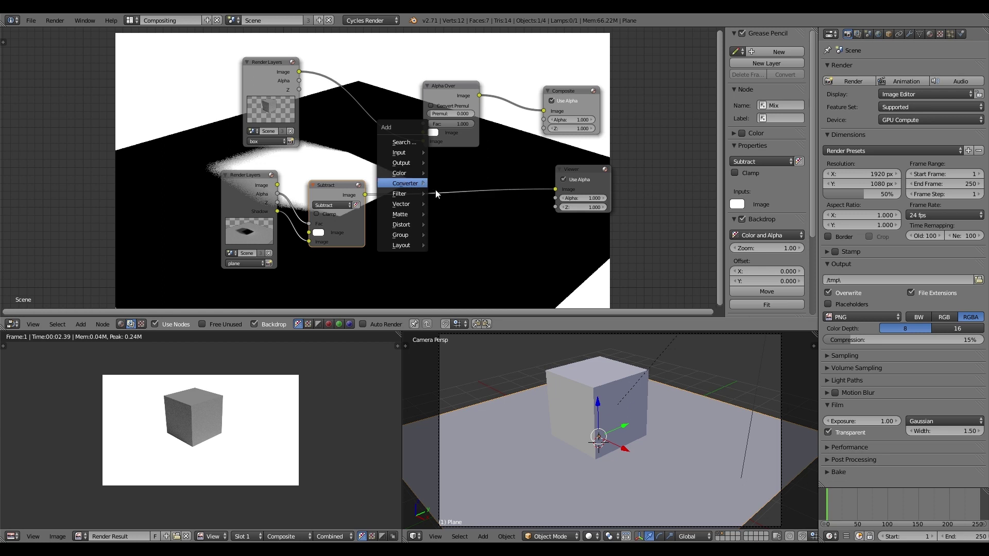
click(453, 206)
click(388, 164)
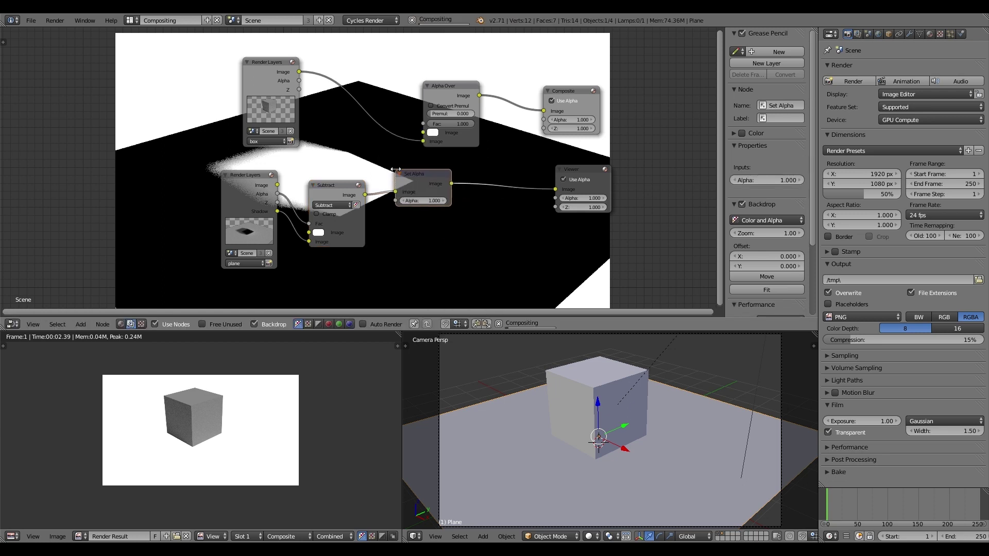
drag(394, 192, 396, 201)
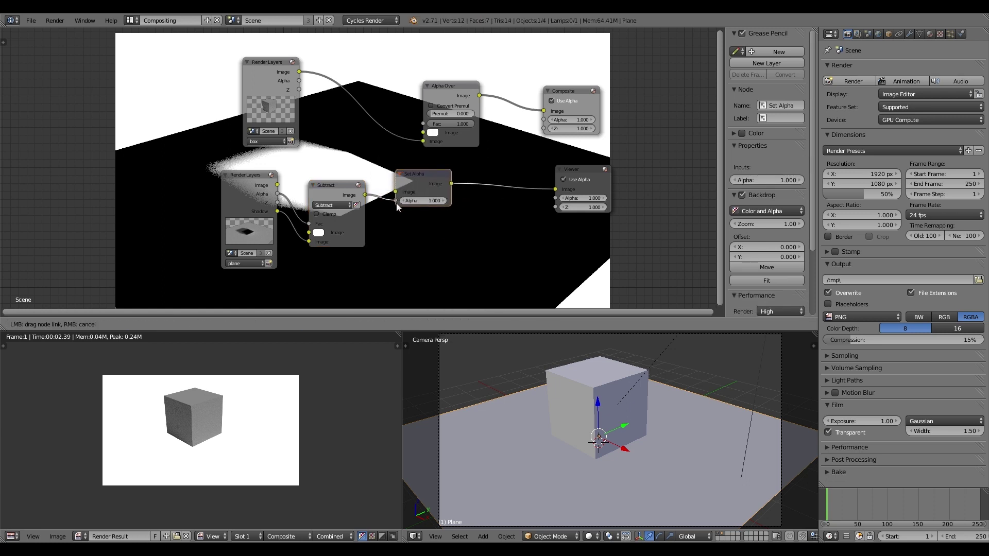
- Connect the Set Alpha output to the upper Image input of Alpha Over and feed the Alpha Over result to the Viewer
scroll(364, 160, down, 2)
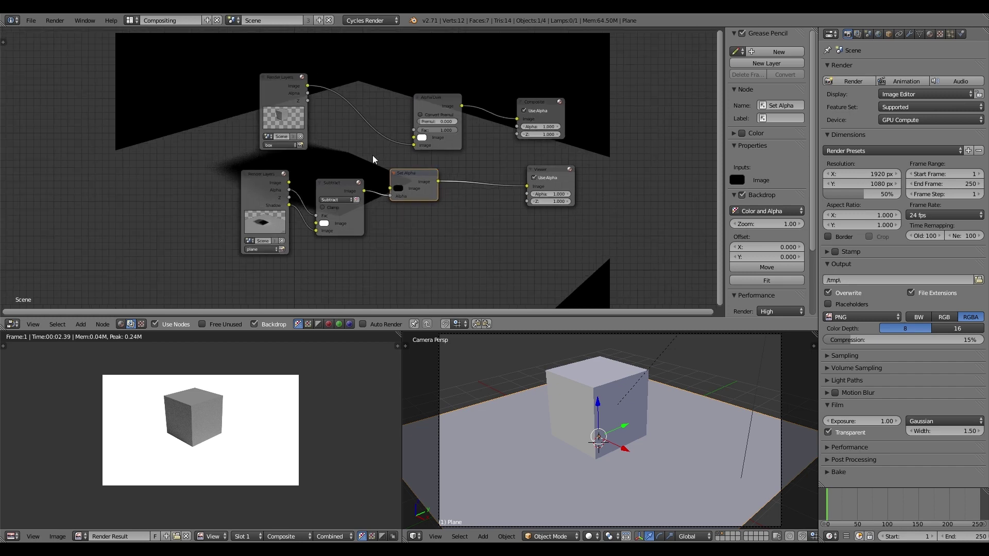
drag(428, 131, 429, 83)
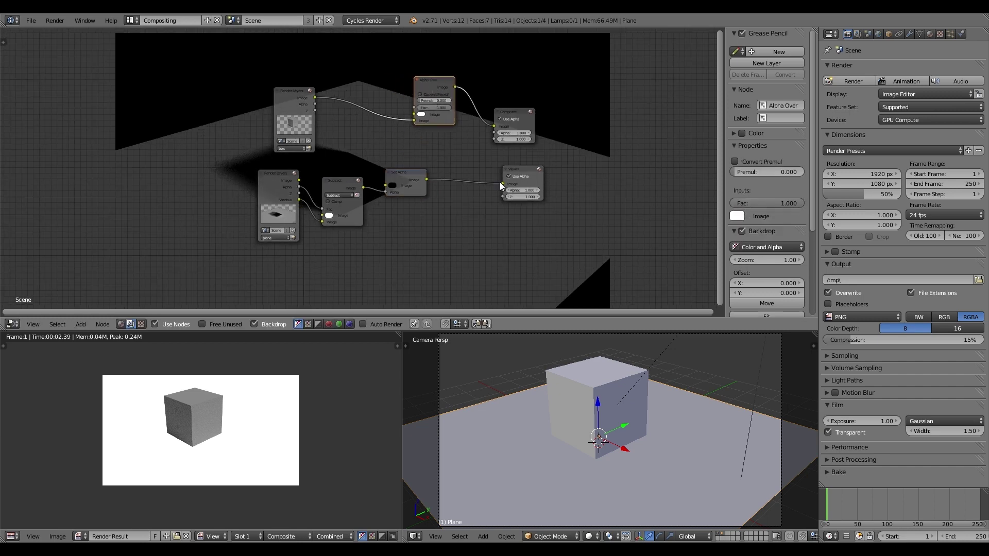
drag(499, 183, 414, 114)
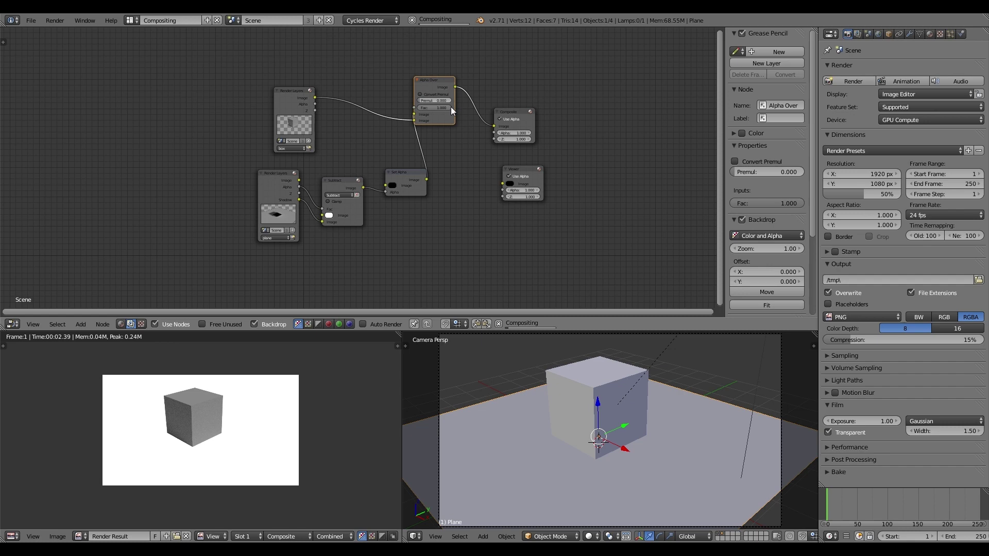
drag(456, 88, 503, 184)
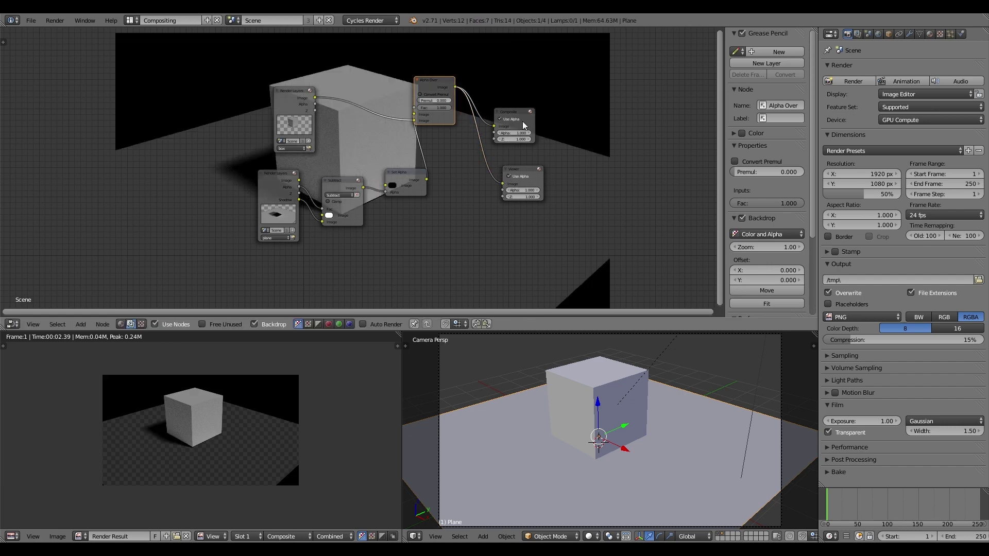
- Spread out the node layout by moving the Composite, Viewer and Alpha Over nodes away from the others
drag(529, 128, 587, 95)
drag(522, 178, 586, 171)
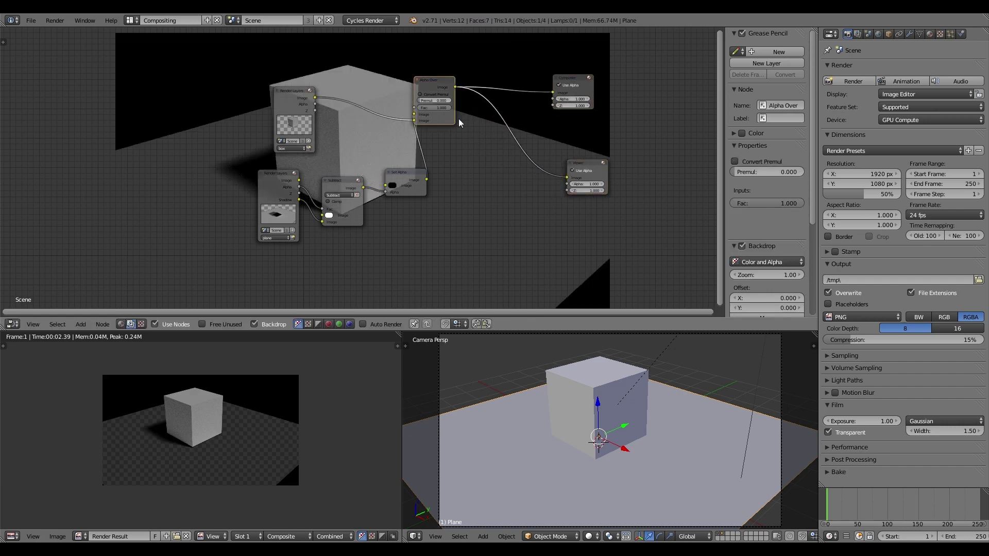
drag(435, 90, 484, 95)
- Reroute the plane layer's Alpha from Fac to the Subtract node's first Image input, and move the Set Alpha node slightly down
drag(335, 187, 333, 180)
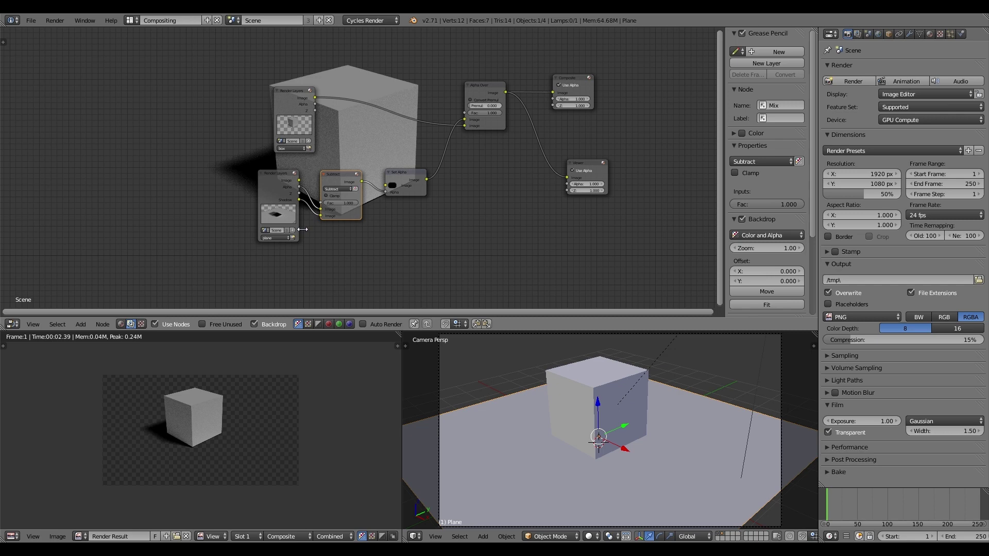
mouse_move(418, 192)
mouse_down()
mouse_move(427, 199)
mouse_move(419, 206)
mouse_up()
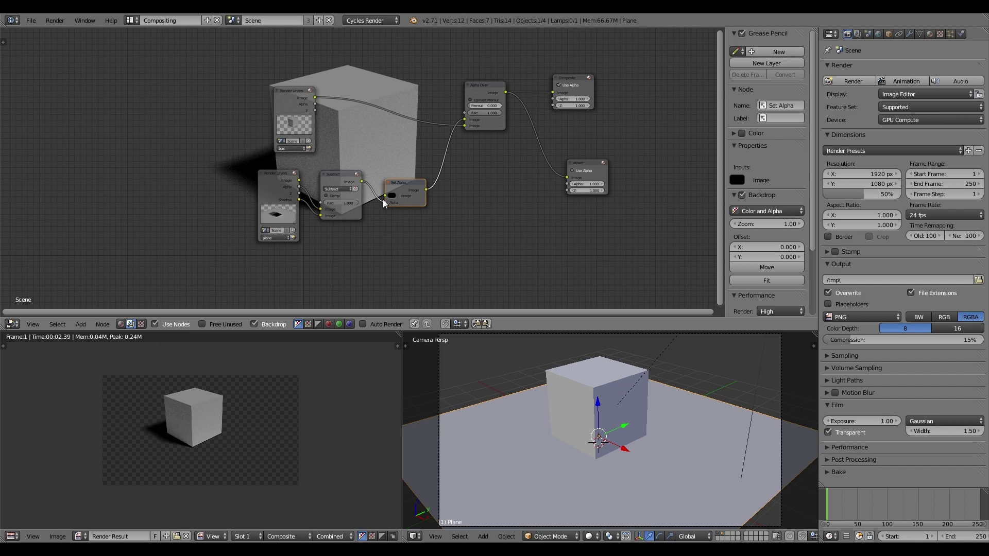
- Try feeding the Subtract output directly into Alpha Over, and return its link to the Set Alpha node's Alpha input
drag(383, 203, 464, 121)
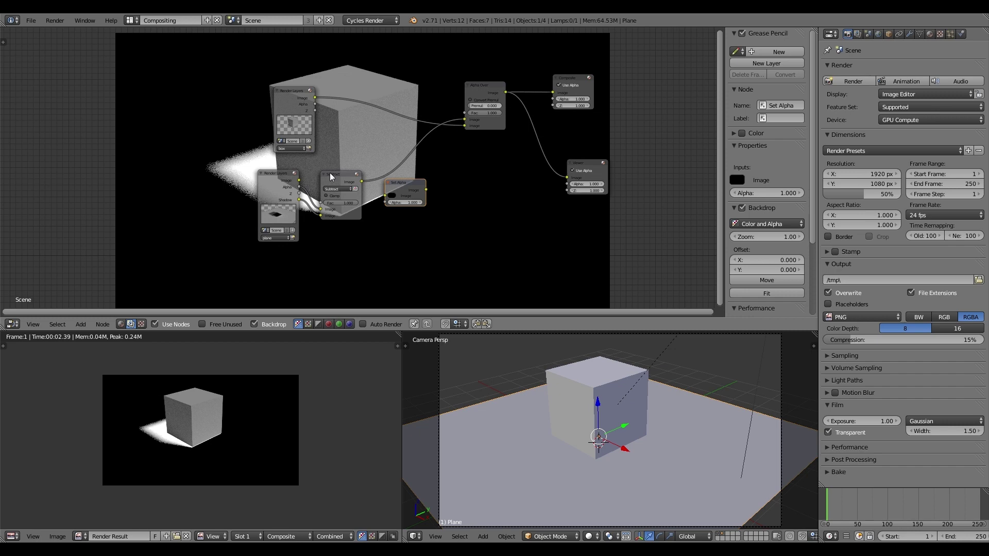
drag(461, 124, 383, 202)
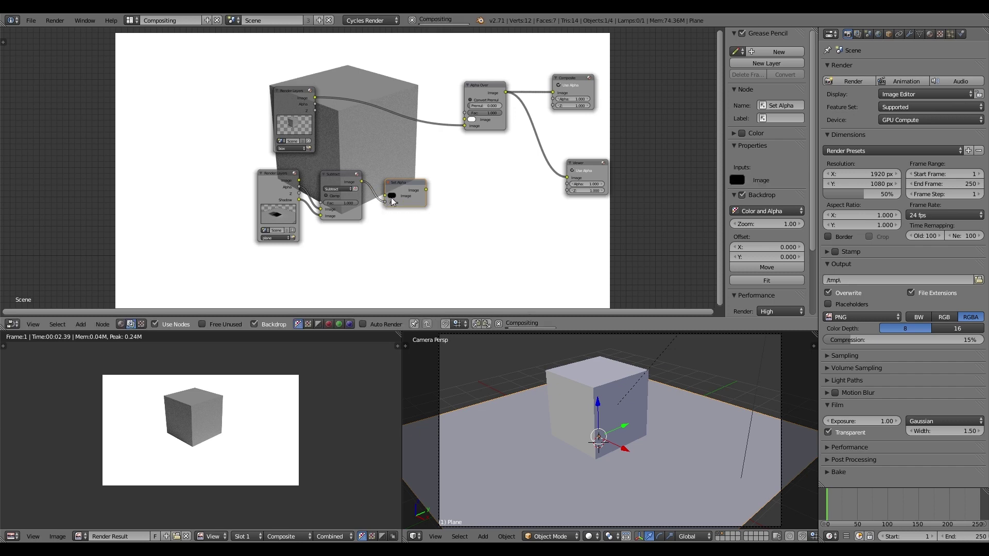
- Change the Set Alpha node's Image colour to white and return it to black
click(391, 195)
key(BackSpace)
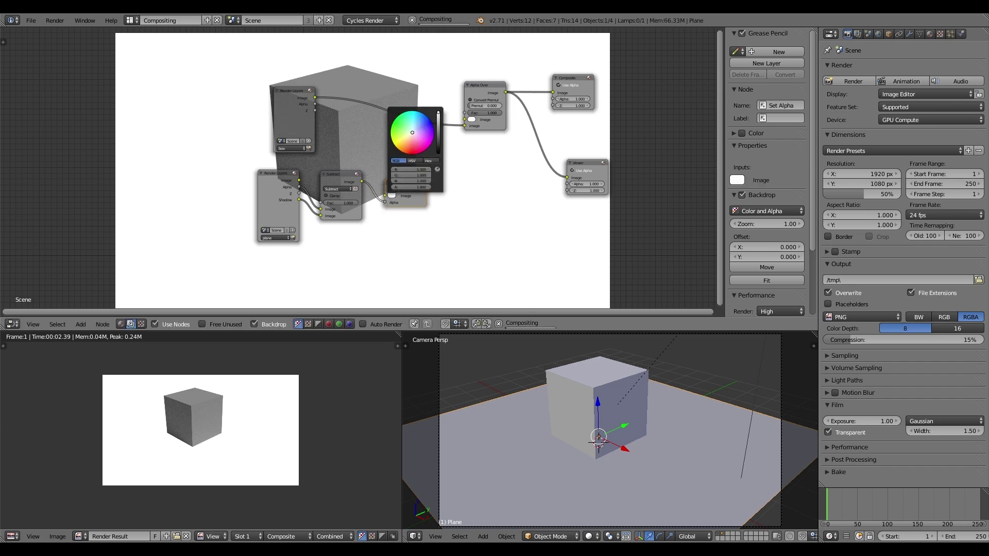
click(391, 195)
drag(438, 112, 439, 154)
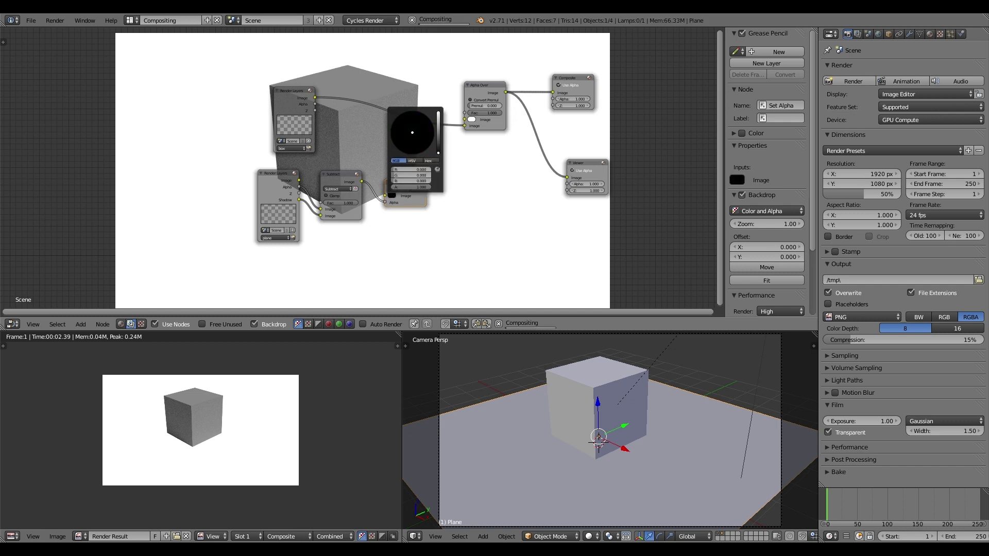
- Connect the Set Alpha node's output to the Alpha Over node's first Image input
drag(320, 209, 320, 209)
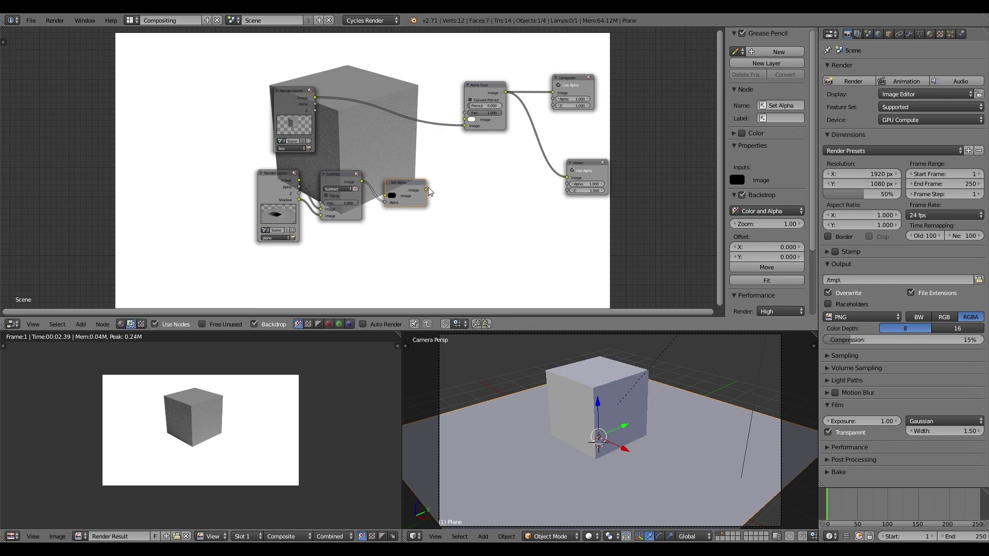
drag(428, 187, 464, 120)
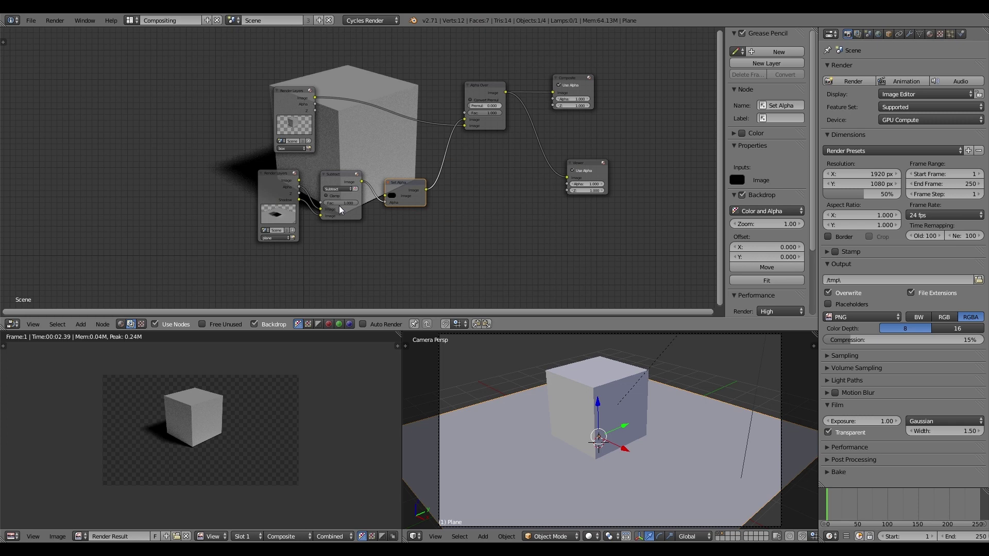
drag(320, 212, 321, 216)
- Add an RGB input node above the box's Render Layers node
scroll(493, 222, down, 1)
click(438, 114)
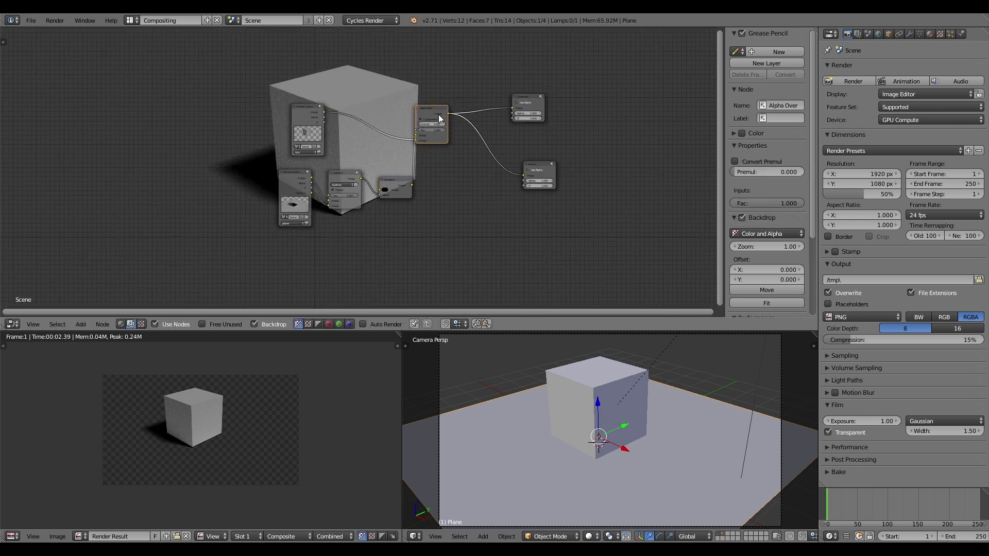
middle_drag(438, 114, 479, 192)
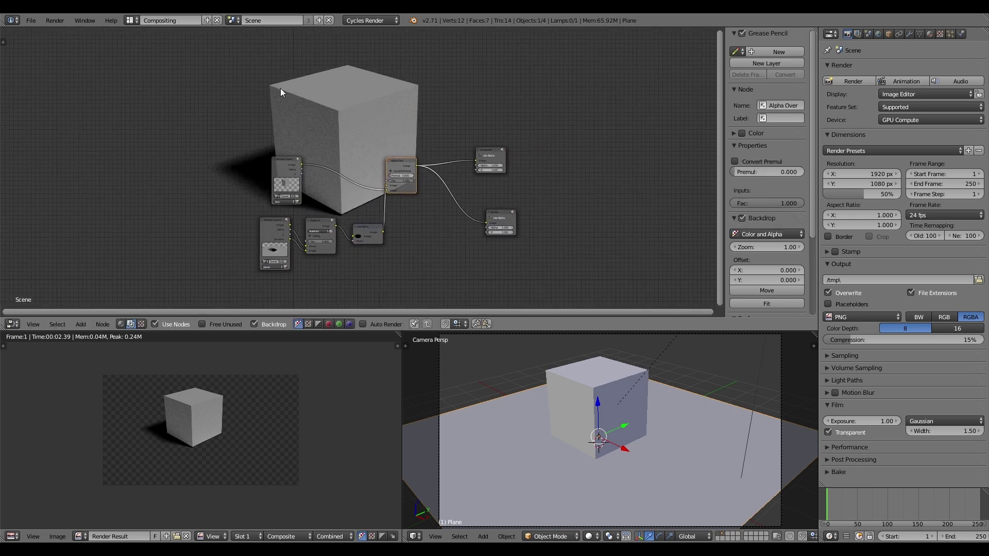
key(shift+a)
mouse_move(280, 89)
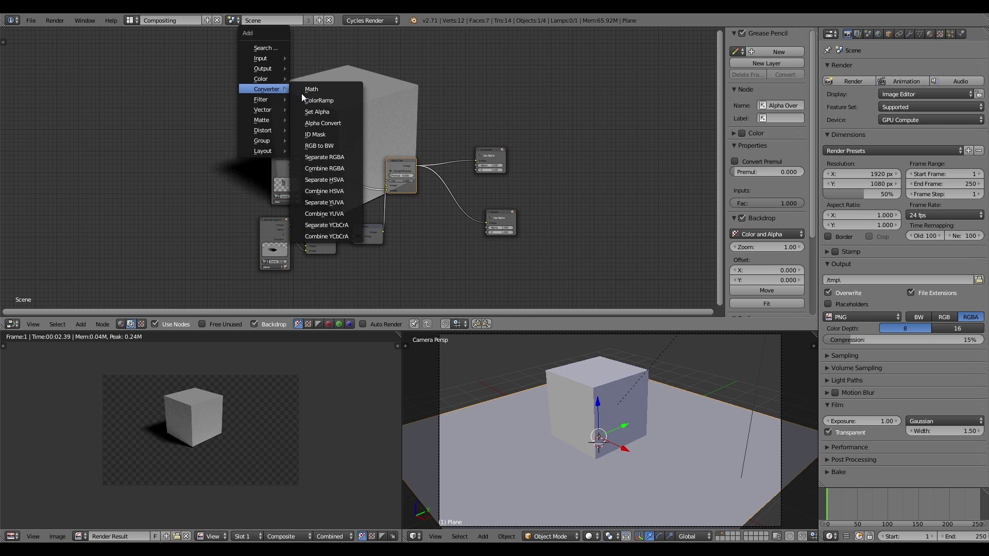
mouse_move(276, 58)
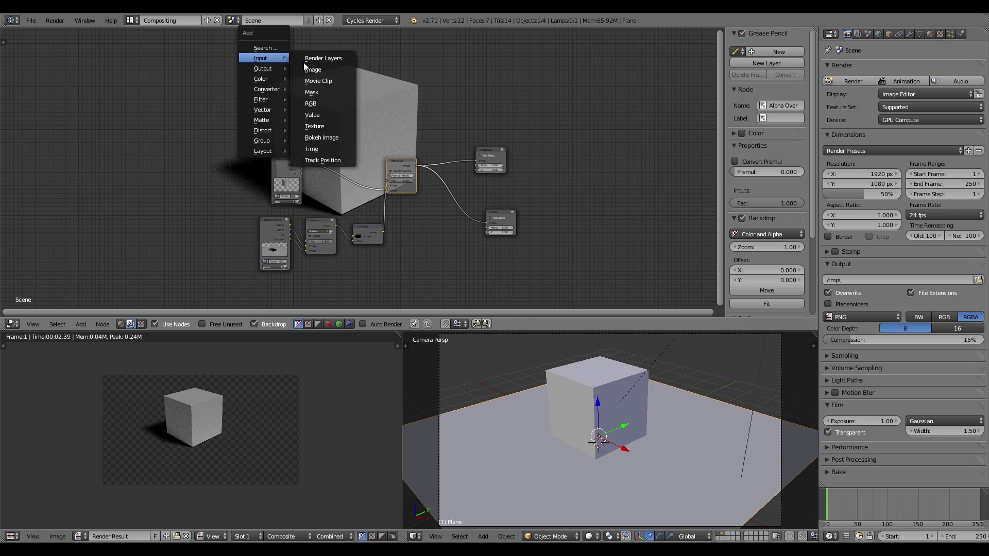
click(319, 101)
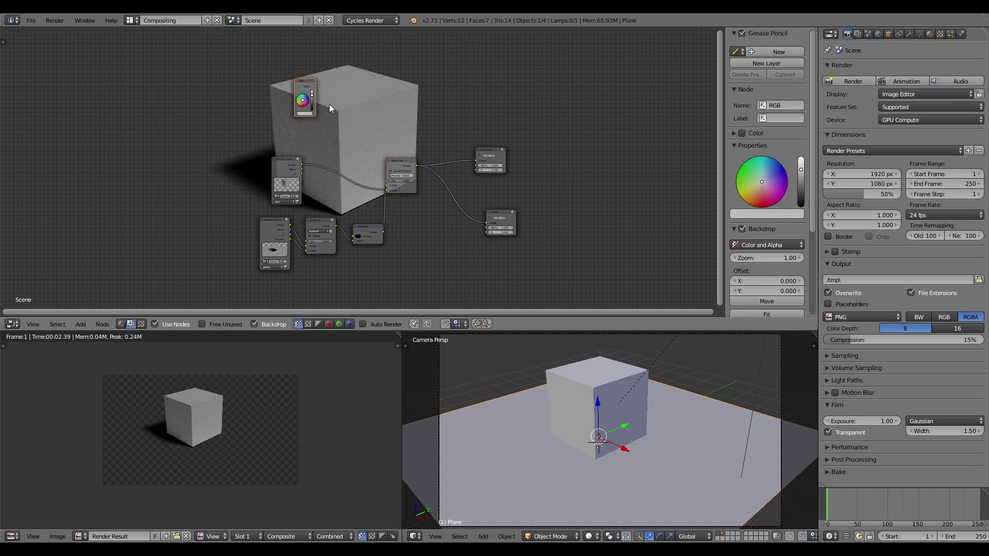
- Duplicate the Alpha Over node and feed its two Image inputs from the original Alpha Over and the RGB node set to green
scroll(361, 98, up, 2)
click(412, 165)
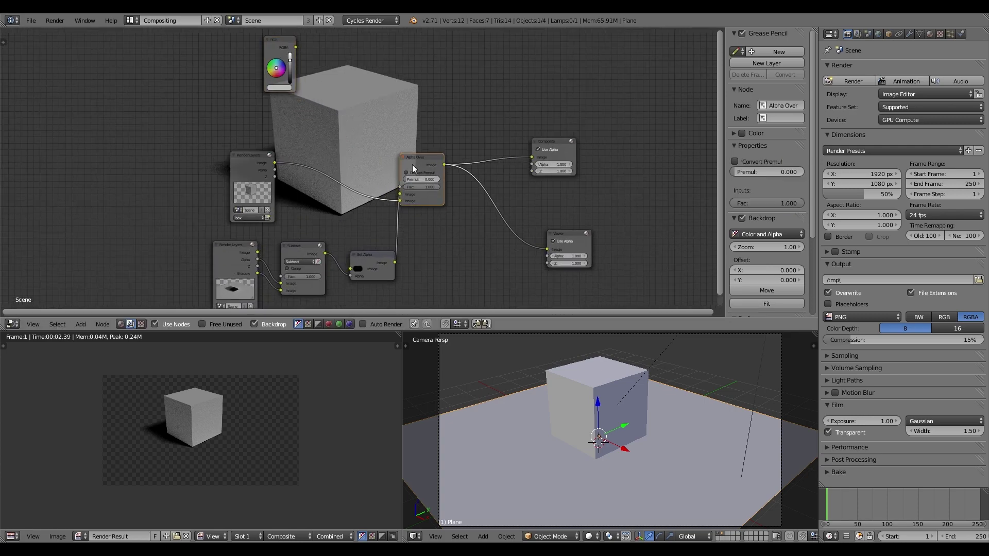
key(shift+d)
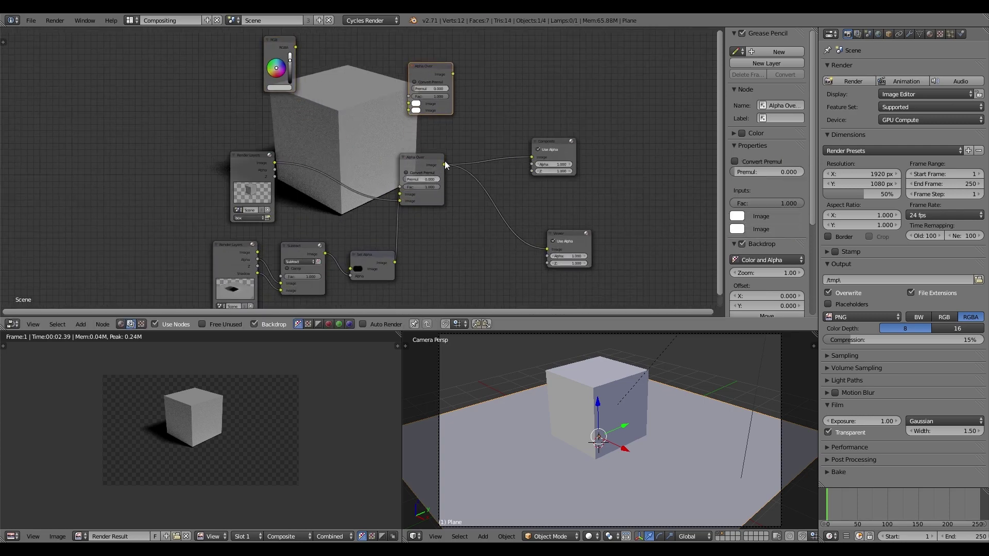
drag(444, 165, 408, 103)
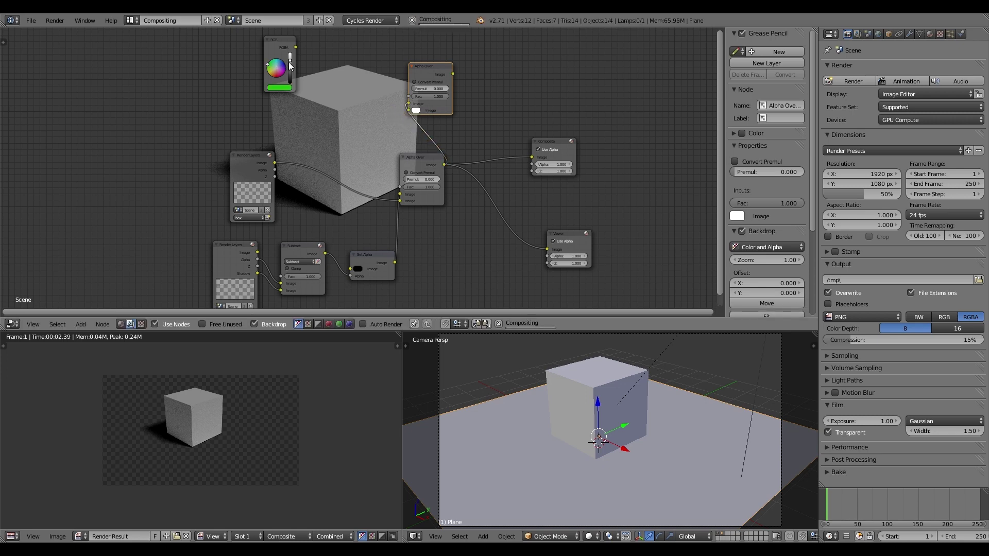
drag(297, 47, 410, 109)
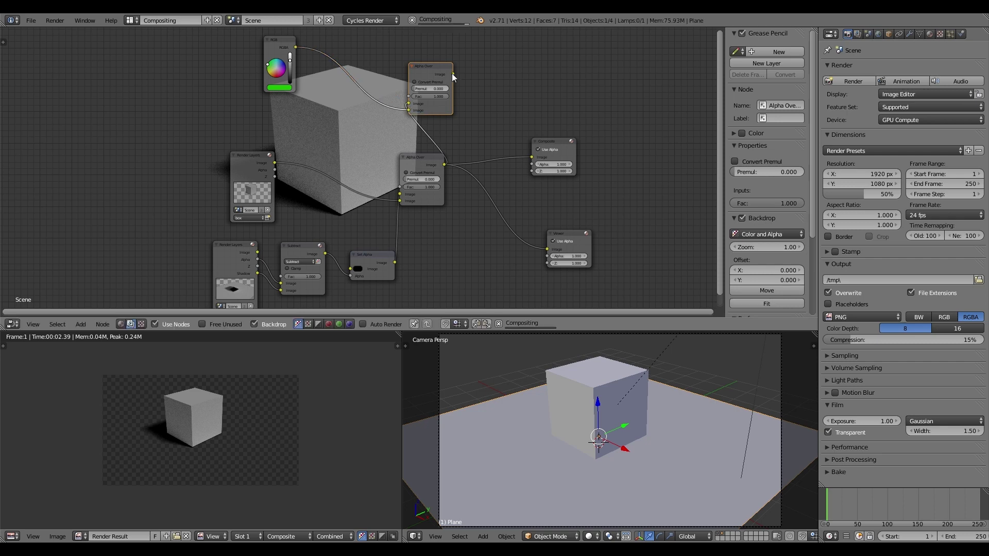
- Link the duplicated Alpha Over node's output to both the Viewer and Composite nodes
drag(452, 73, 511, 153)
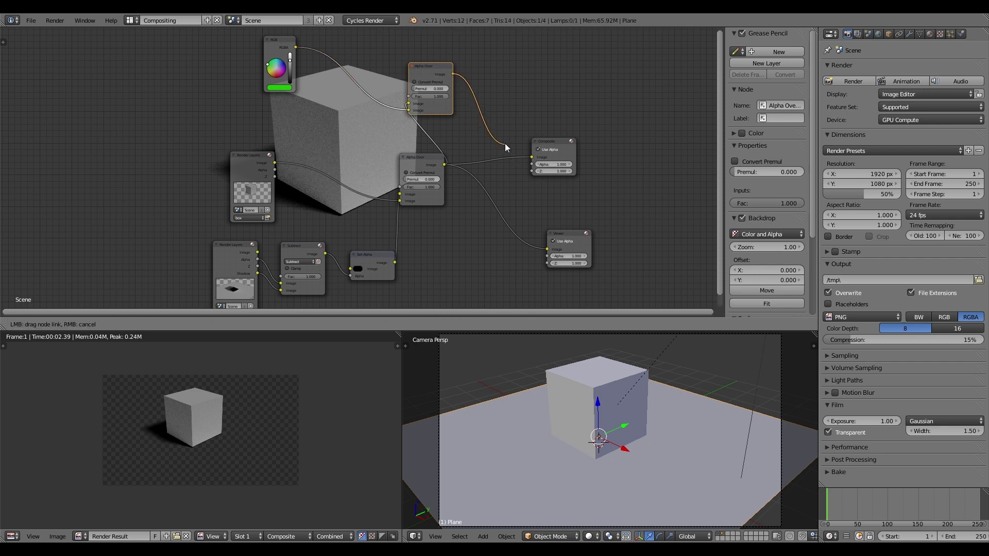
drag(467, 92, 548, 249)
drag(453, 75, 531, 156)
- Render the scene, swap the duplicated Alpha Over's inputs so the green RGB feeds the first Image, and render again
key(F12)
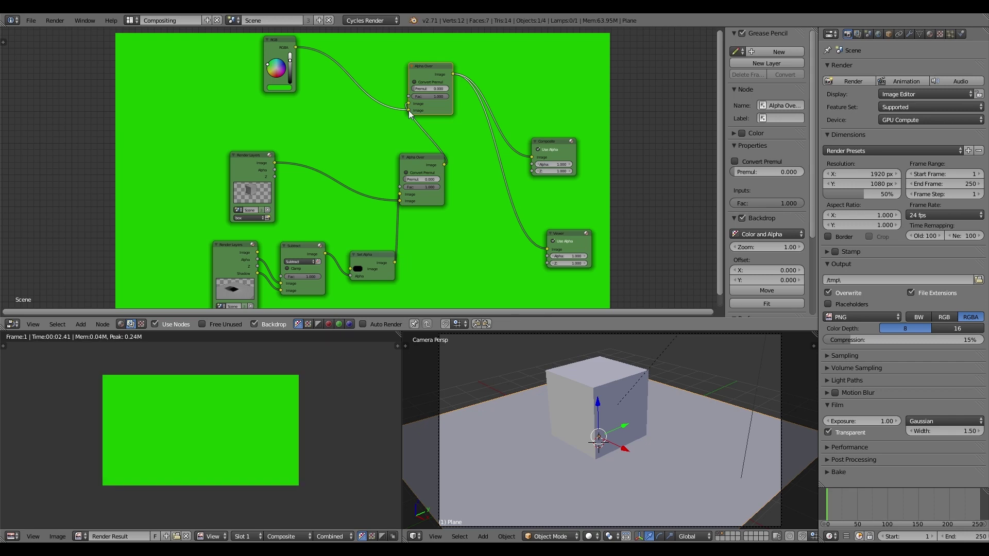
drag(409, 110, 408, 103)
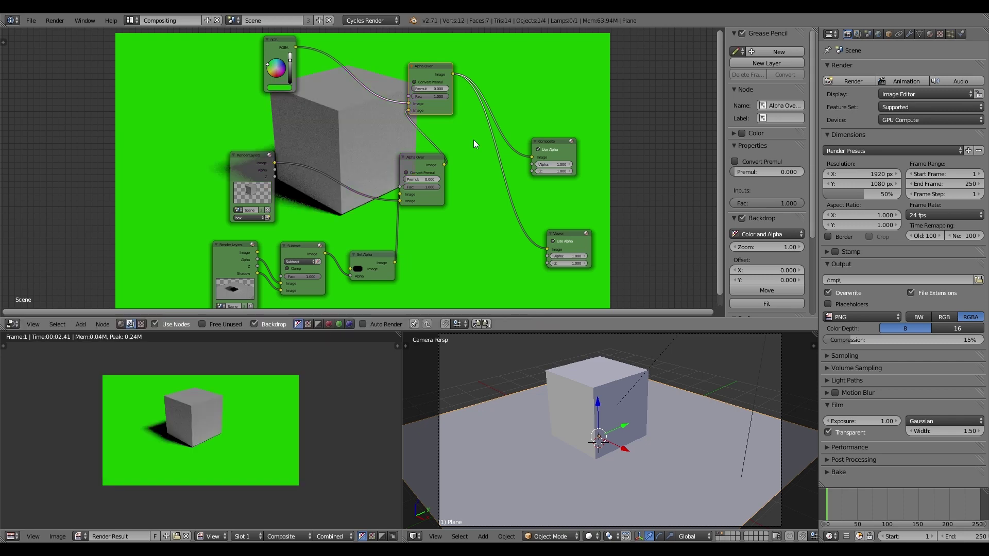
key(F12)
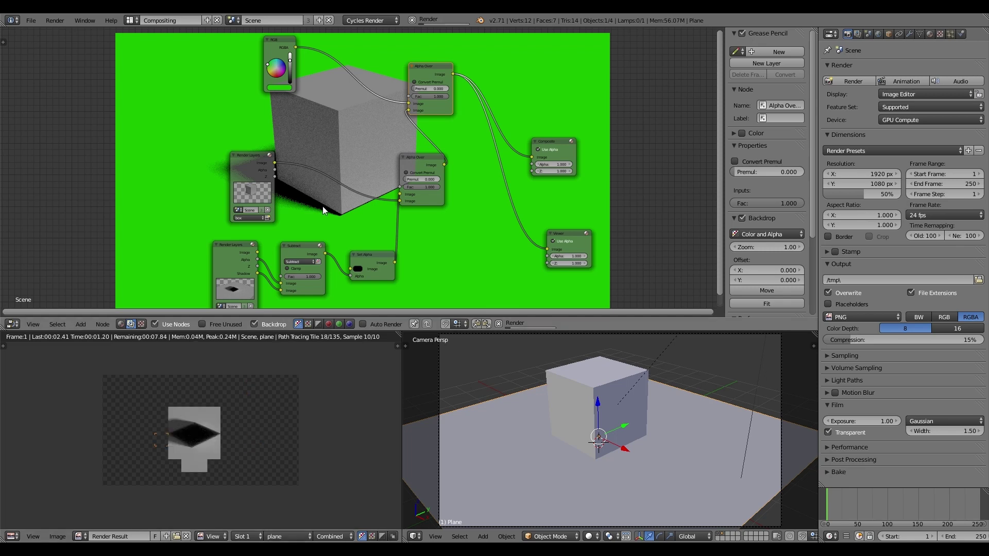
- Make room after the plane's Render Layers node by moving it away from the Subtract, Set Alpha and original Alpha Over nodes
scroll(322, 205, down, 1)
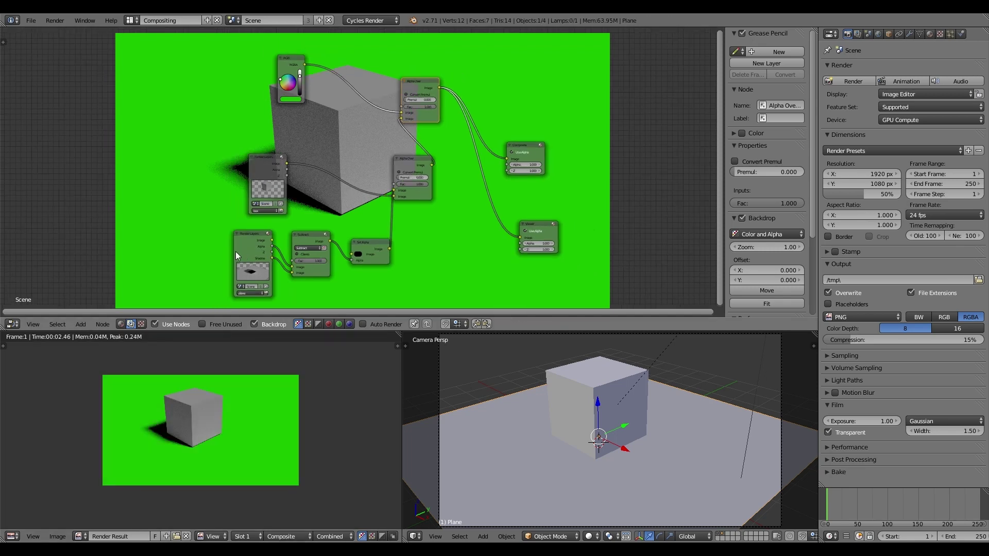
drag(236, 252, 172, 255)
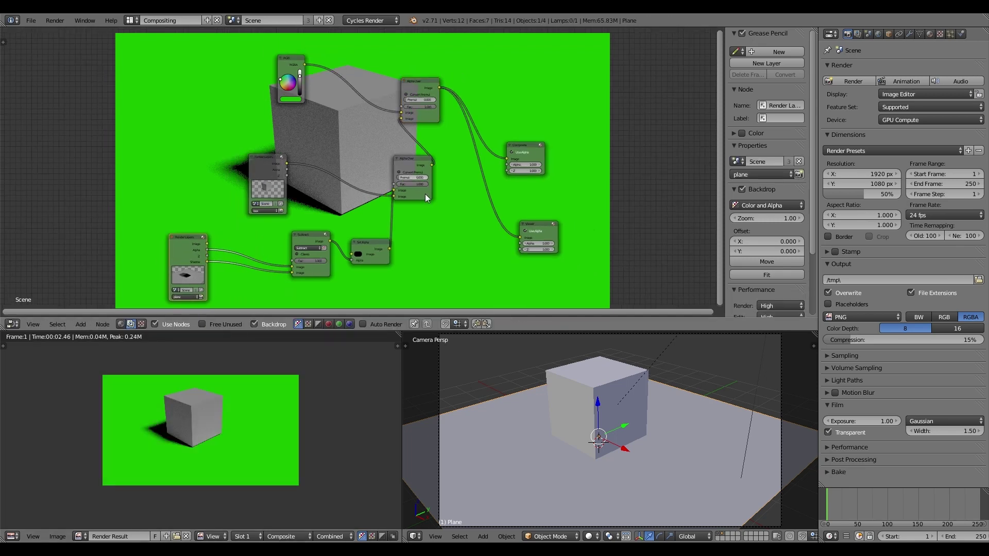
drag(426, 198, 453, 198)
drag(358, 262, 385, 258)
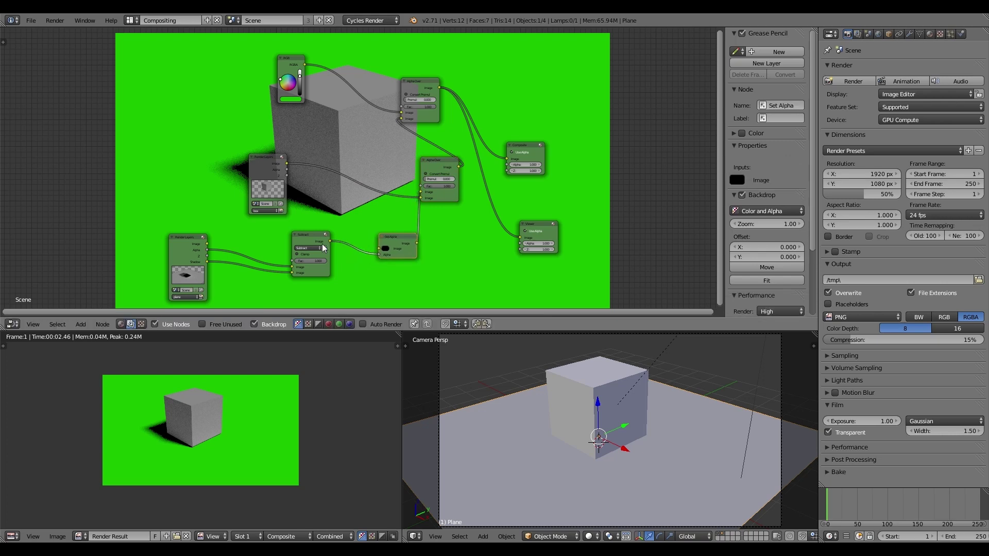
drag(323, 243, 373, 224)
- Insert an Alpha Over node into the link from the plane layer's Shadow to the Subtract node, and set its Fac to 0.282
key(shift+a)
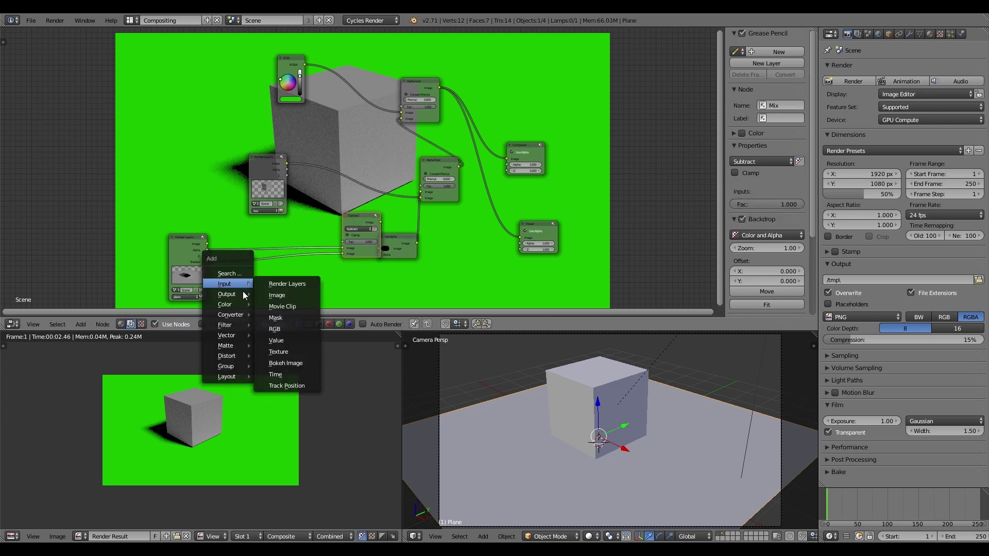
mouse_move(240, 304)
click(311, 316)
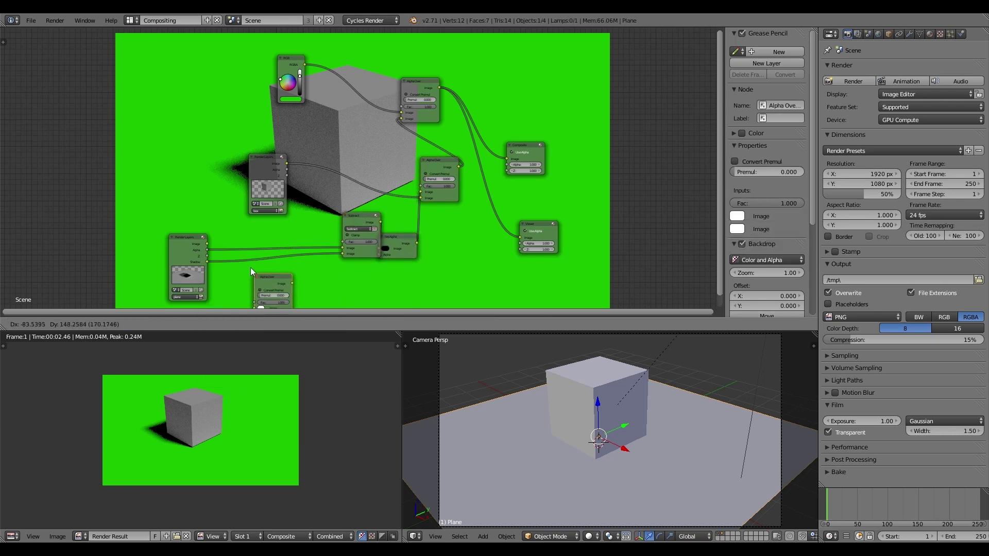
click(243, 255)
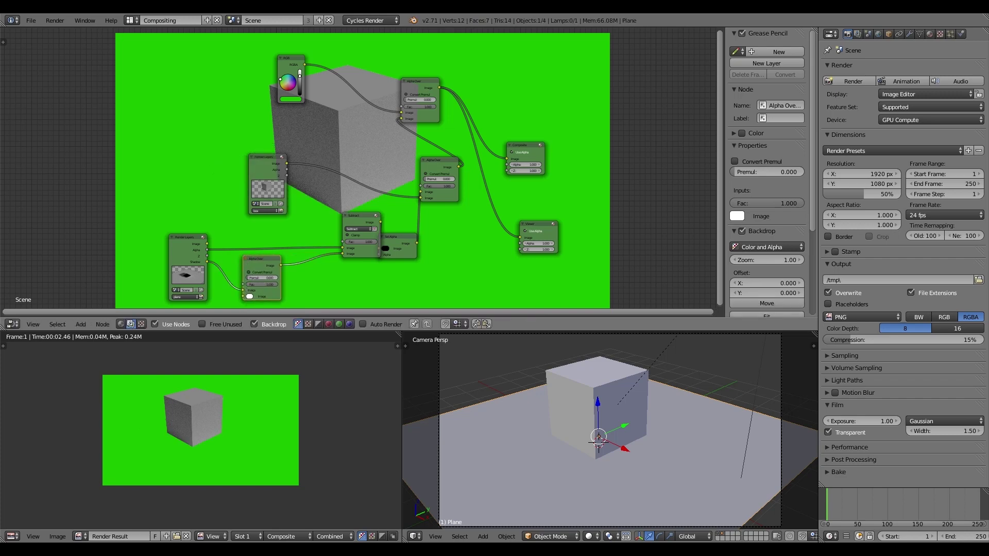
drag(263, 284, 235, 284)
mouse_move(257, 284)
mouse_down()
mouse_move(276, 284)
mouse_move(257, 284)
mouse_up()
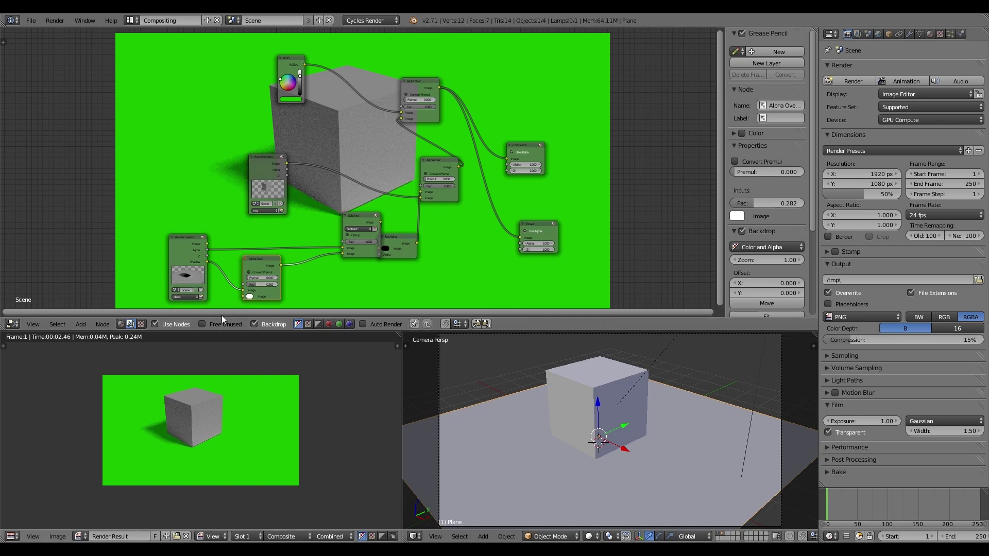